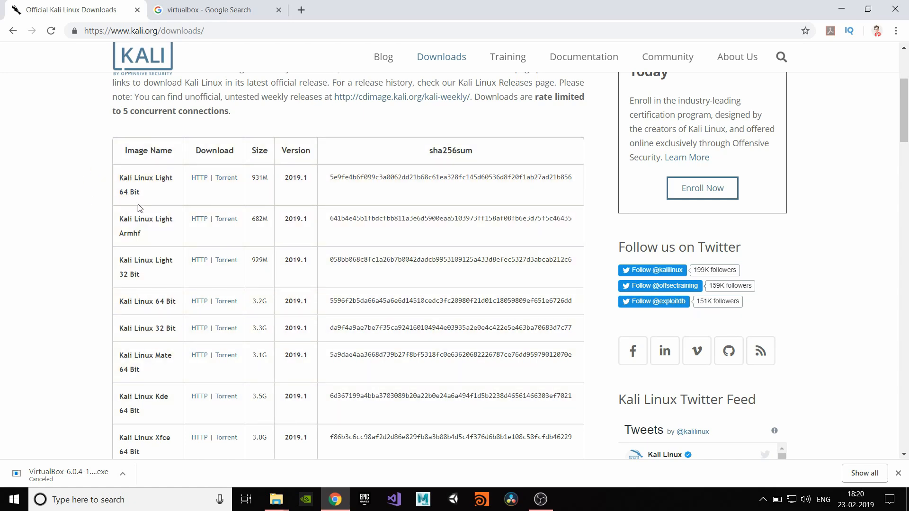
- Download the Kali Linux Light 64 Bit torrent and add it to µTorrent Web for seeding
{"action": "left_click", "coordinate": [217, 179]}
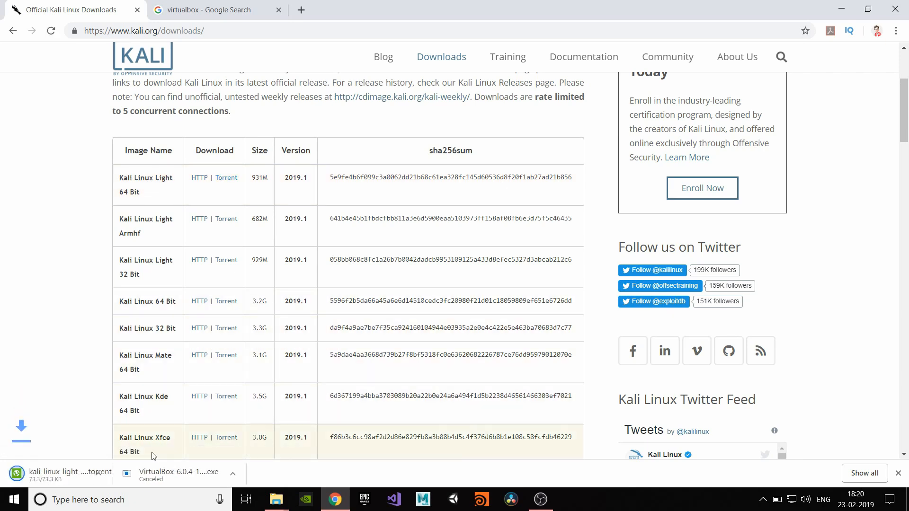
{"action": "left_click", "coordinate": [66, 475]}
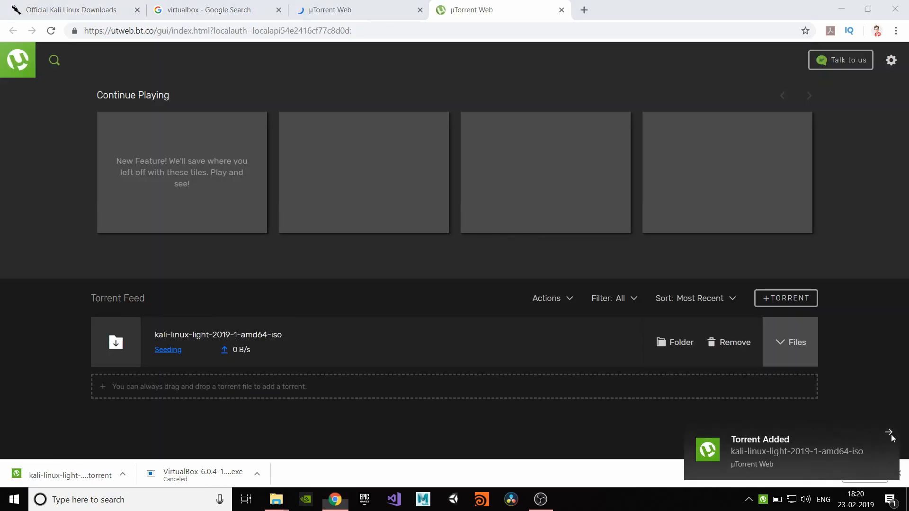
{"action": "left_click", "coordinate": [359, 18]}
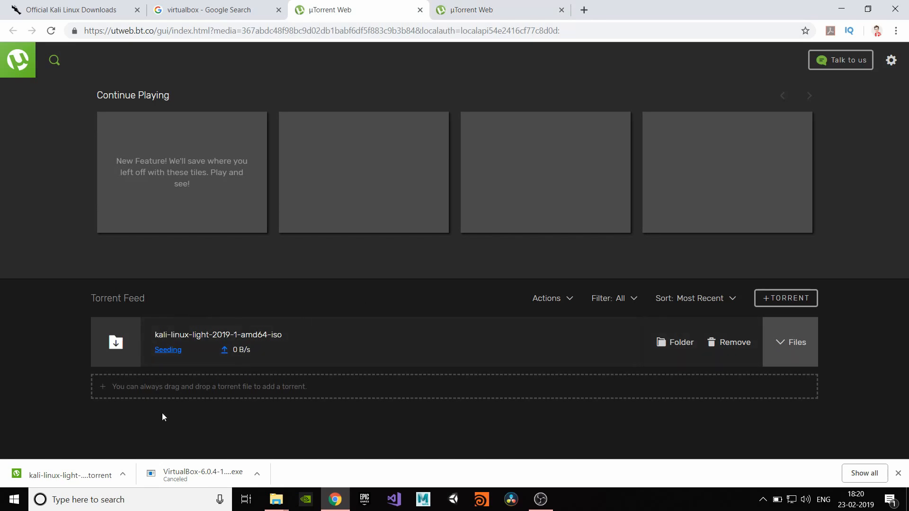
- Find the 930 MB kali-linux-light-2019.1-amd64 ISO in This PC > Downloads, then minimize File Explorer
{"action": "mouse_move", "coordinate": [276, 506]}
{"action": "left_click", "coordinate": [316, 475]}
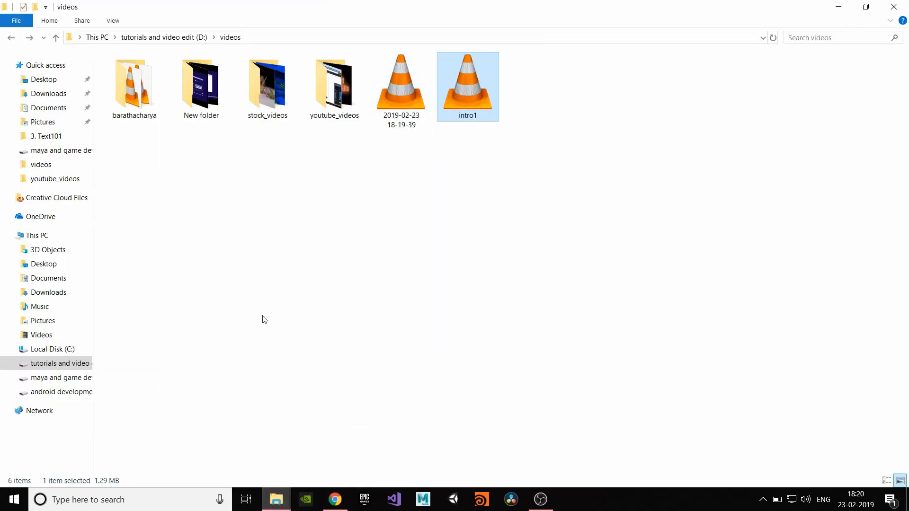
{"action": "key", "text": "alt+Up"}
{"action": "left_click", "coordinate": [11, 38]}
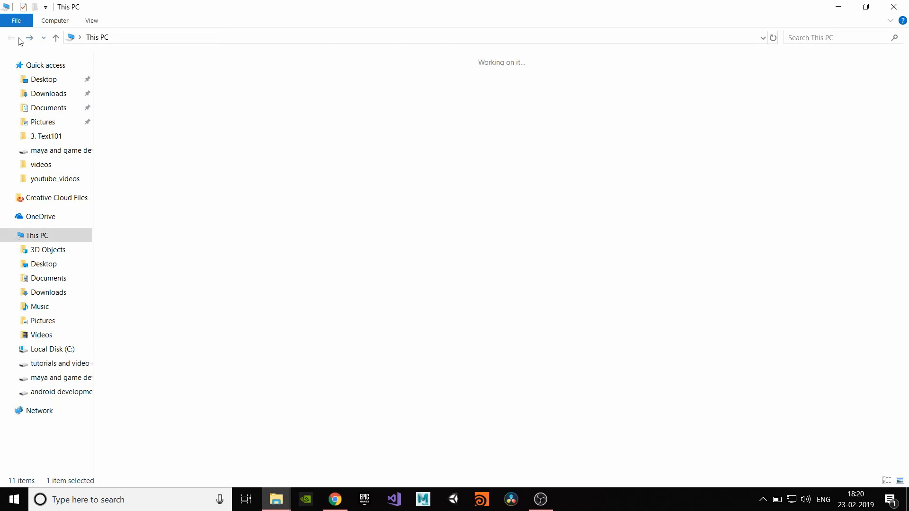
{"action": "double_click", "coordinate": [616, 82]}
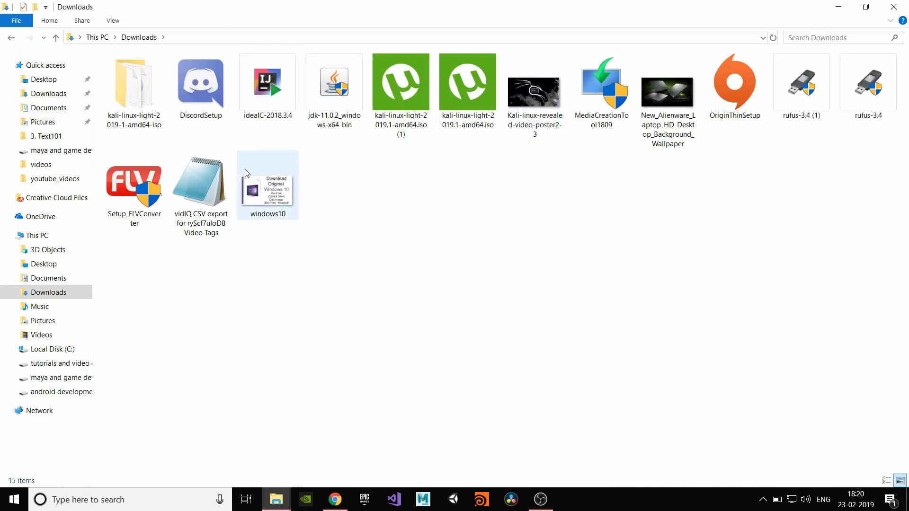
{"action": "double_click", "coordinate": [150, 112]}
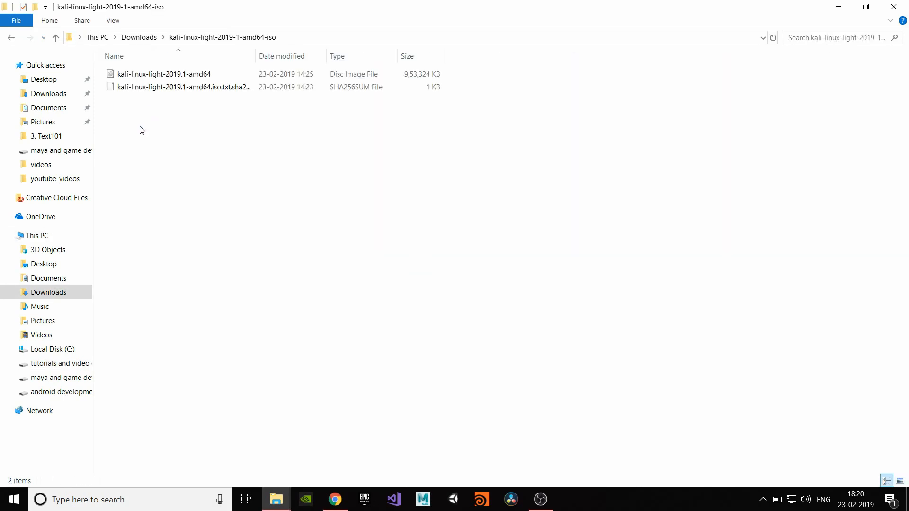
{"action": "left_click", "coordinate": [134, 77]}
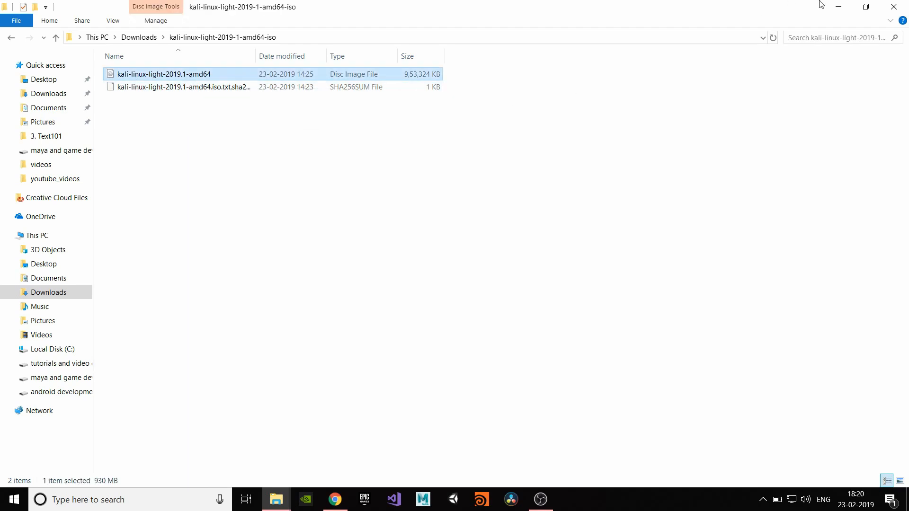
{"action": "left_click", "coordinate": [838, 7]}
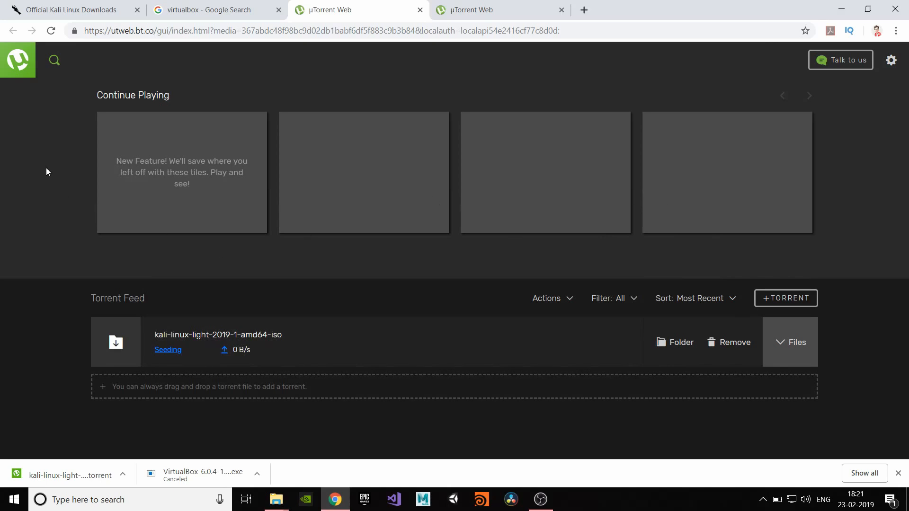
- Open the VirtualBox Downloads page from the search results and review the host platform entries
{"action": "left_click", "coordinate": [68, 14]}
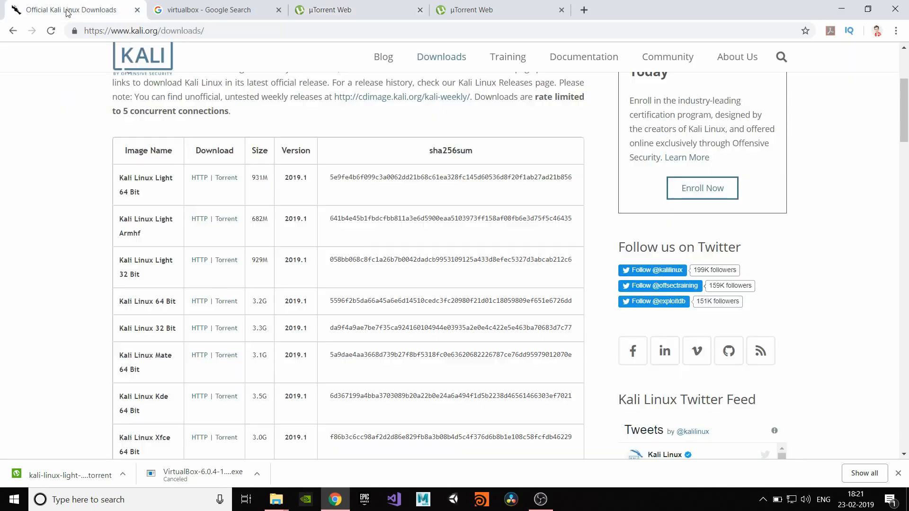
{"action": "left_click", "coordinate": [192, 11]}
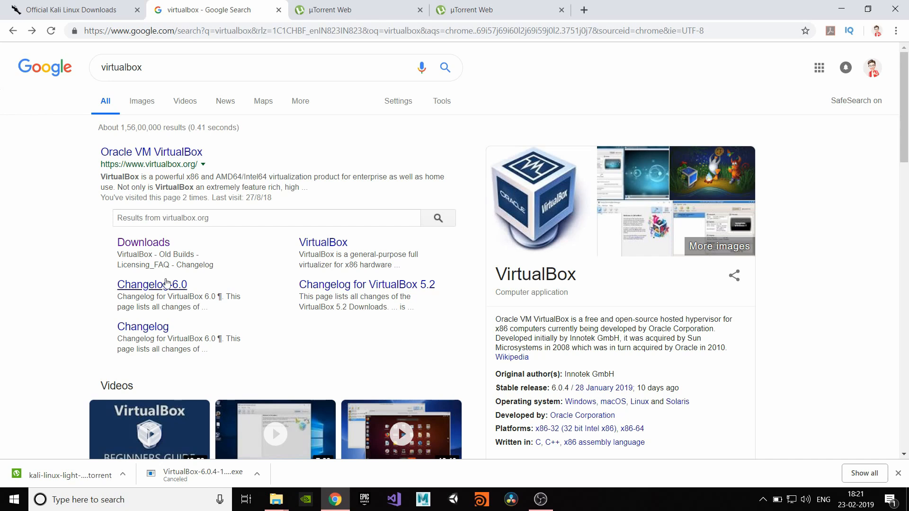
{"action": "left_click", "coordinate": [151, 248]}
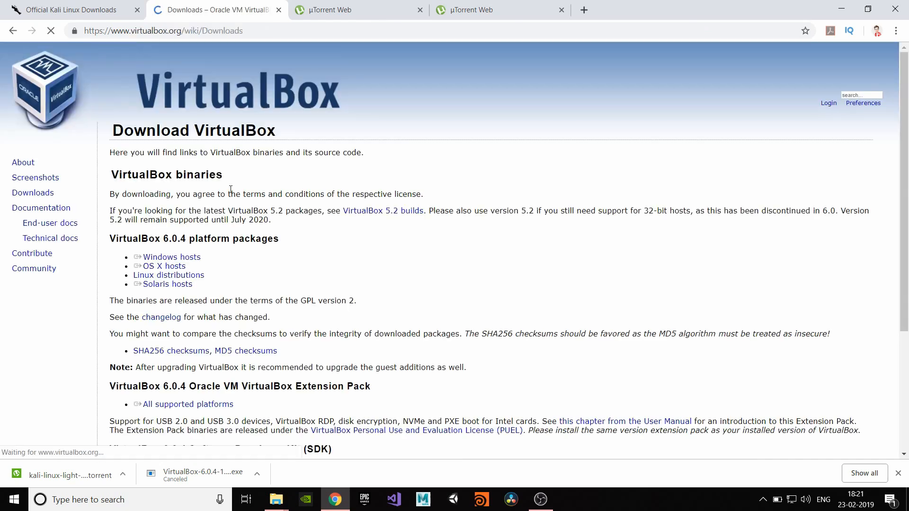
{"action": "double_click", "coordinate": [135, 238]}
{"action": "triple_click", "coordinate": [158, 257]}
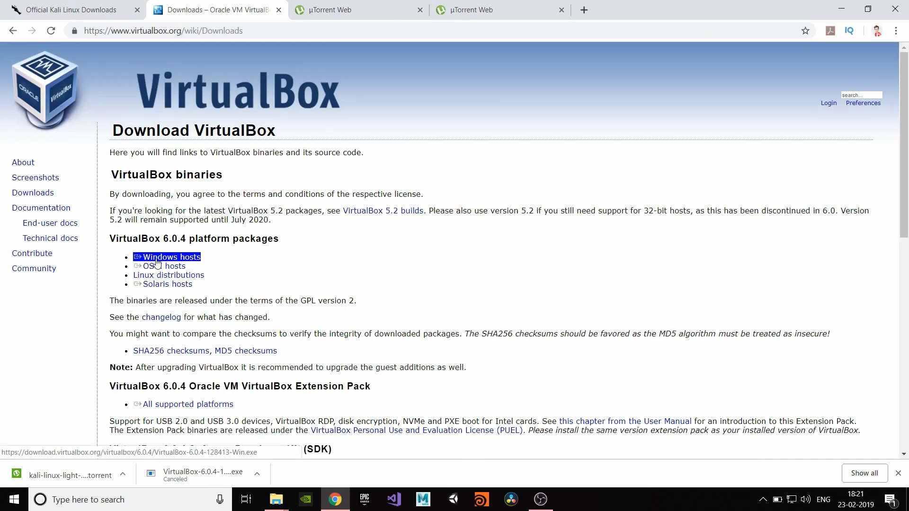
{"action": "triple_click", "coordinate": [152, 266]}
{"action": "triple_click", "coordinate": [164, 259]}
{"action": "triple_click", "coordinate": [154, 274]}
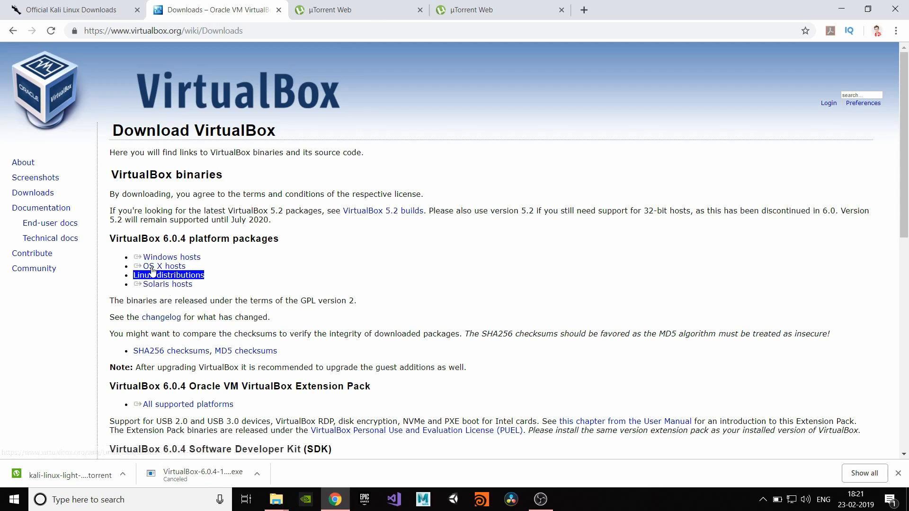
{"action": "triple_click", "coordinate": [153, 267]}
{"action": "triple_click", "coordinate": [161, 258]}
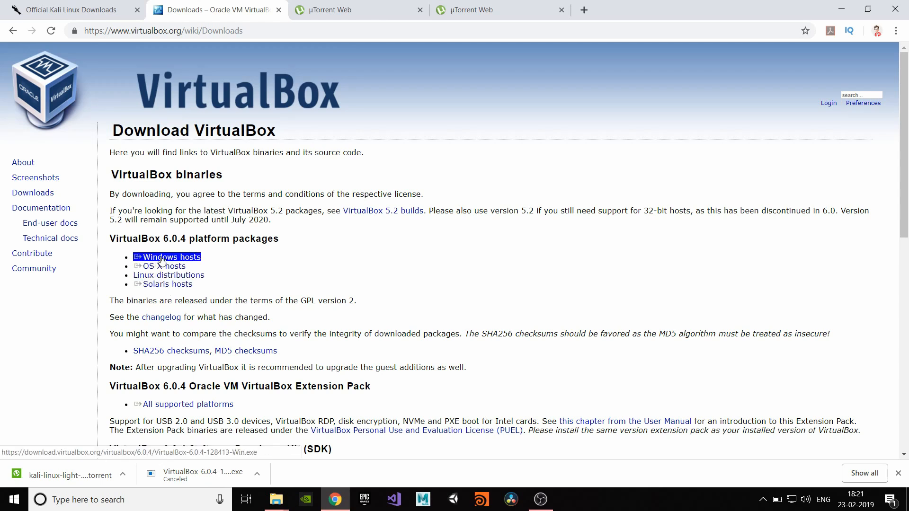
- Start the VirtualBox installer download for Windows hosts, then cancel it
{"action": "left_click", "coordinate": [161, 260]}
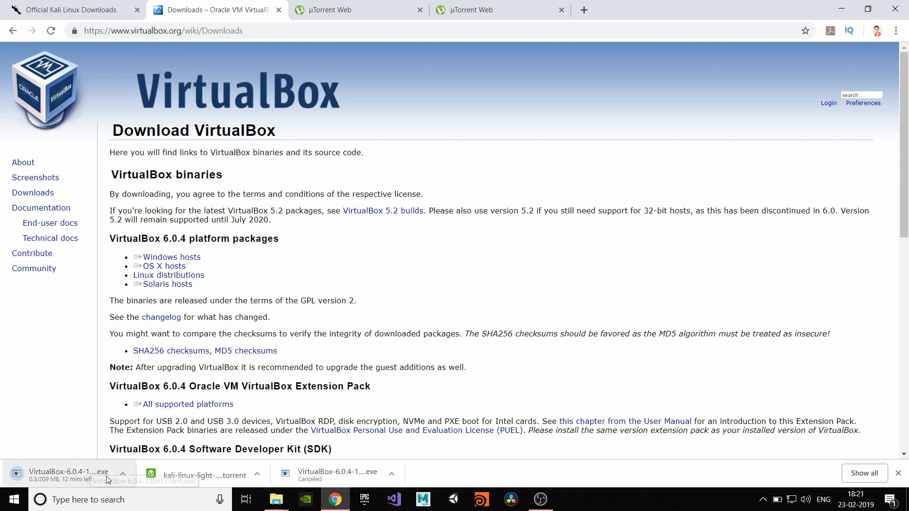
{"action": "left_click", "coordinate": [124, 475]}
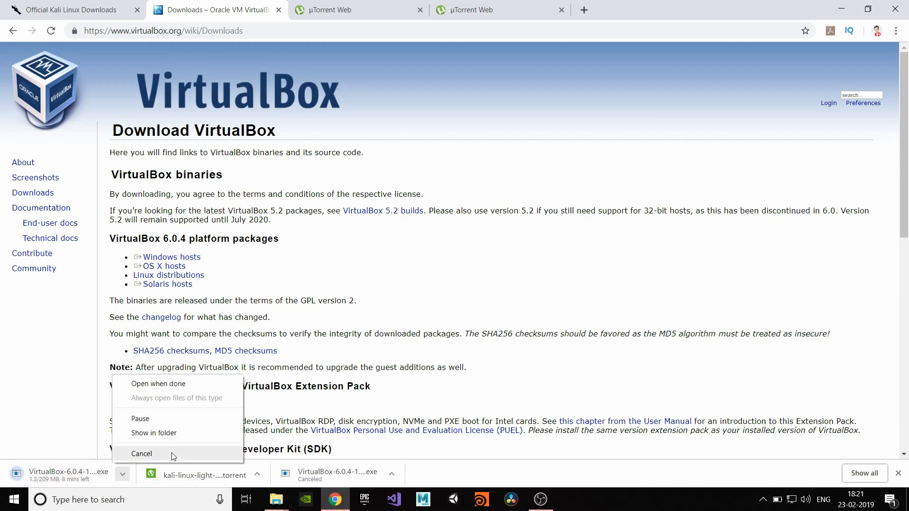
{"action": "left_click", "coordinate": [142, 454]}
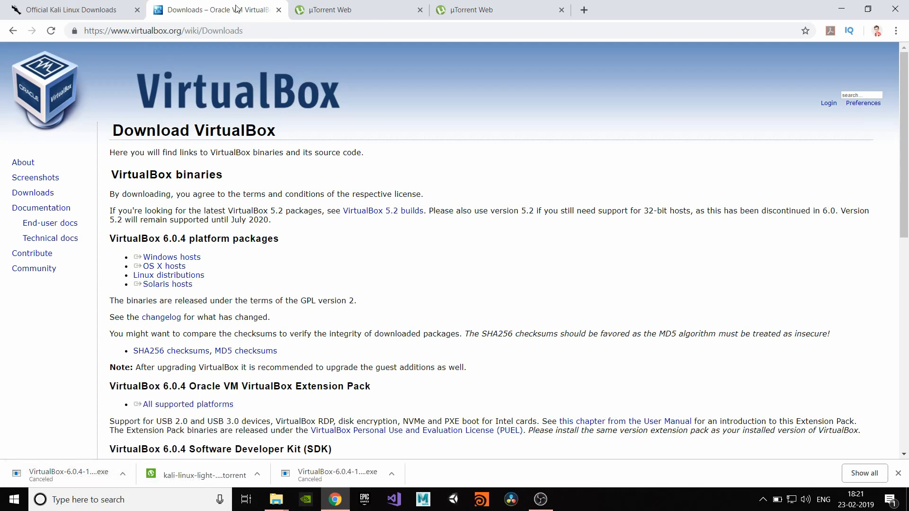
{"action": "left_click", "coordinate": [116, 11]}
- Launch Oracle VM VirtualBox from the desktop icon and dismiss the new-version notice
{"action": "left_click", "coordinate": [842, 9]}
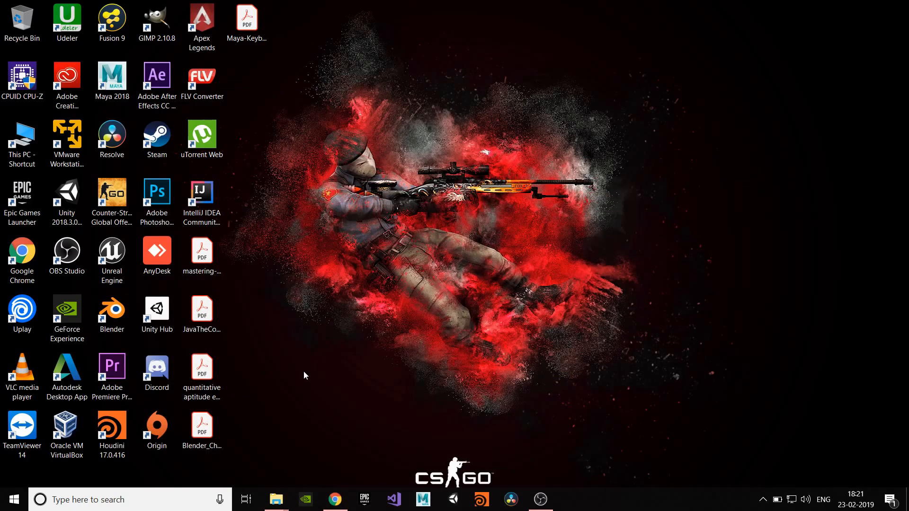
{"action": "double_click", "coordinate": [68, 437]}
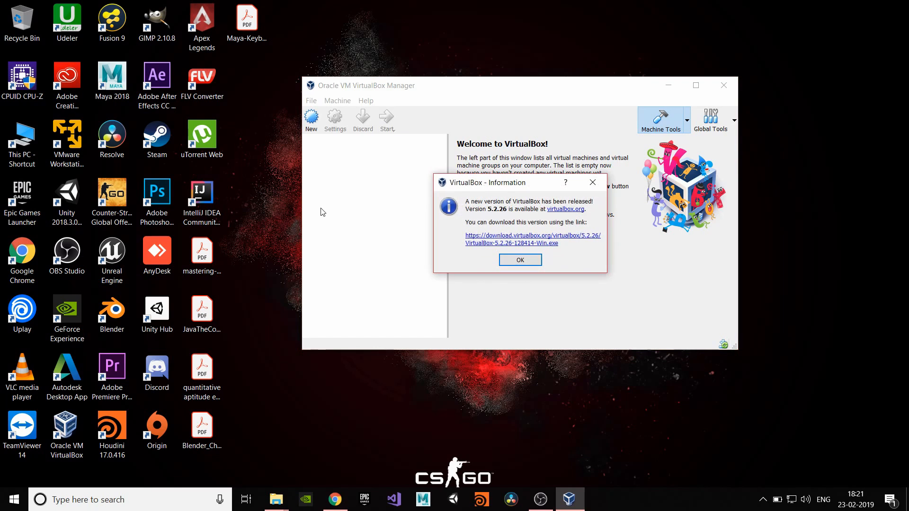
{"action": "left_click", "coordinate": [520, 262]}
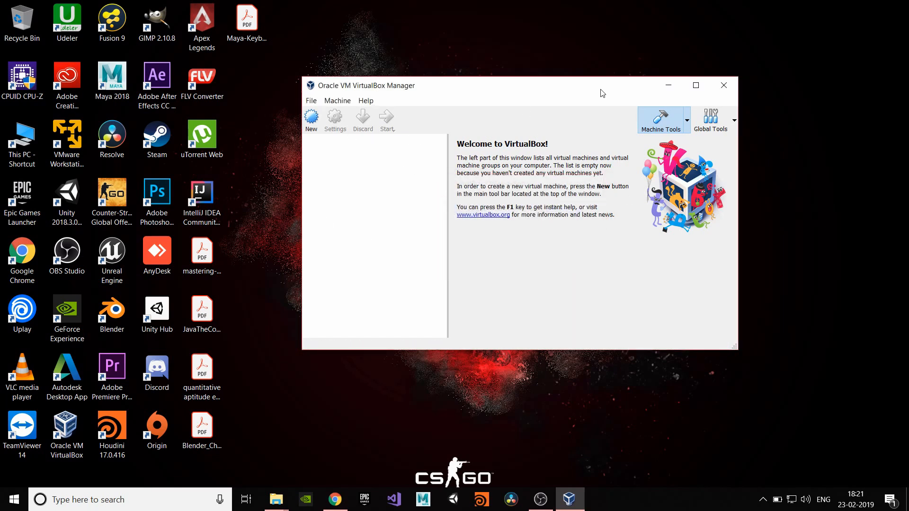
{"action": "mouse_move", "coordinate": [598, 90]}
{"action": "left_mouse_down"}
{"action": "mouse_move", "coordinate": [617, 85]}
{"action": "mouse_move", "coordinate": [596, 87]}
{"action": "left_mouse_up"}
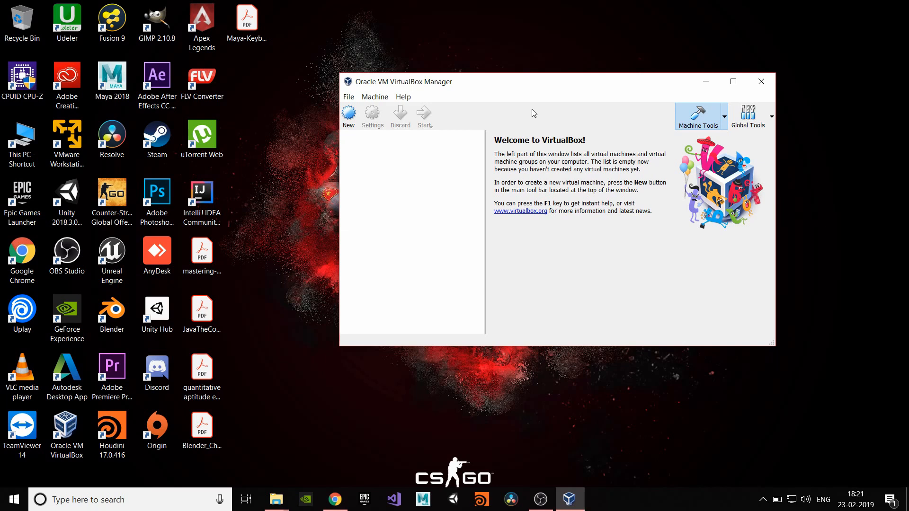
- Create a new machine named 'kali linux', type Linux, version Debian (64-bit)
{"action": "left_click", "coordinate": [348, 114]}
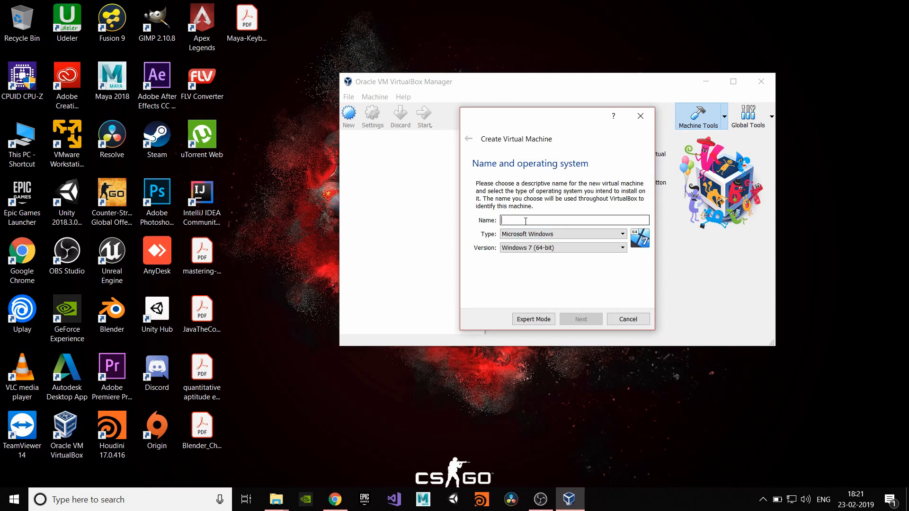
{"action": "type", "text": "kali l"}
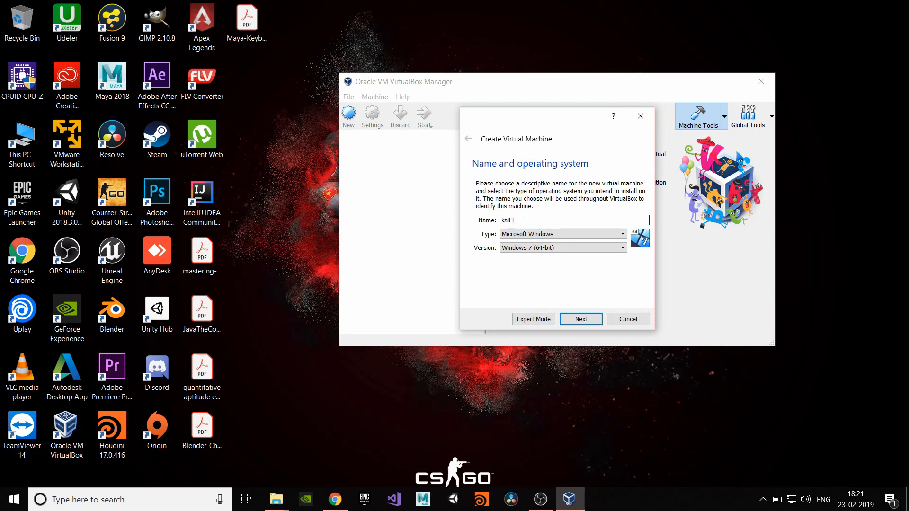
{"action": "type", "text": "inux"}
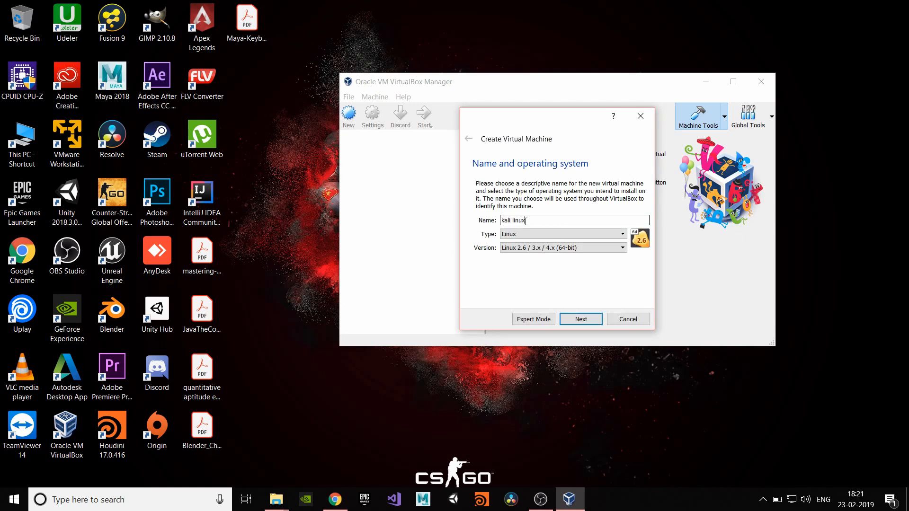
{"action": "left_click", "coordinate": [526, 250]}
{"action": "scroll", "coordinate": [536, 303], "scroll_direction": "down", "scroll_amount": 1}
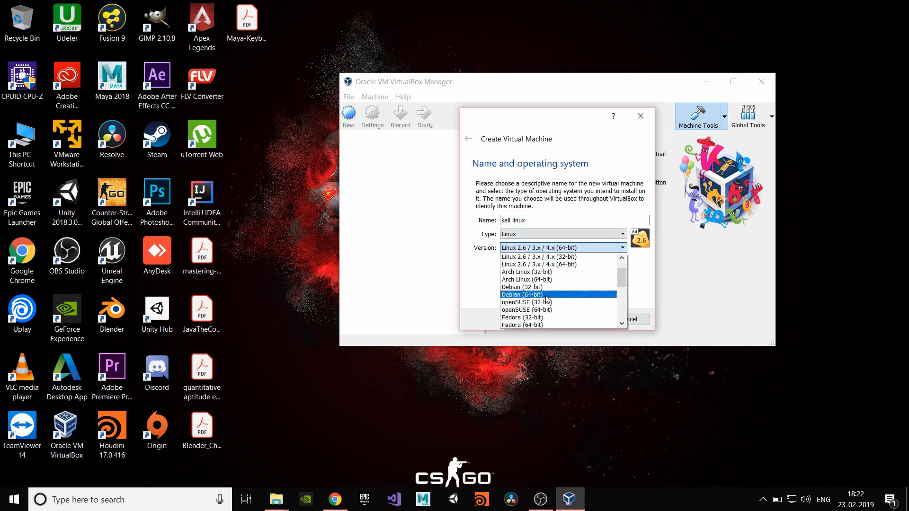
{"action": "left_click", "coordinate": [547, 295]}
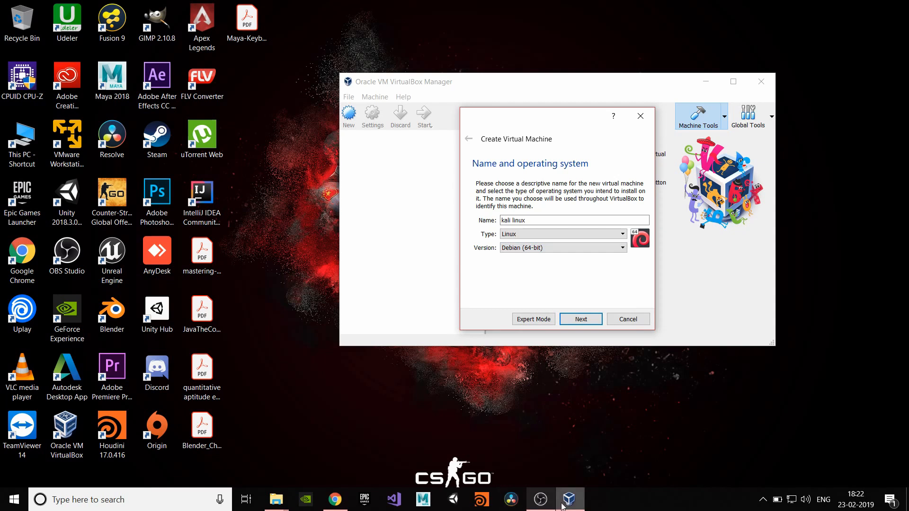
{"action": "left_click", "coordinate": [335, 499]}
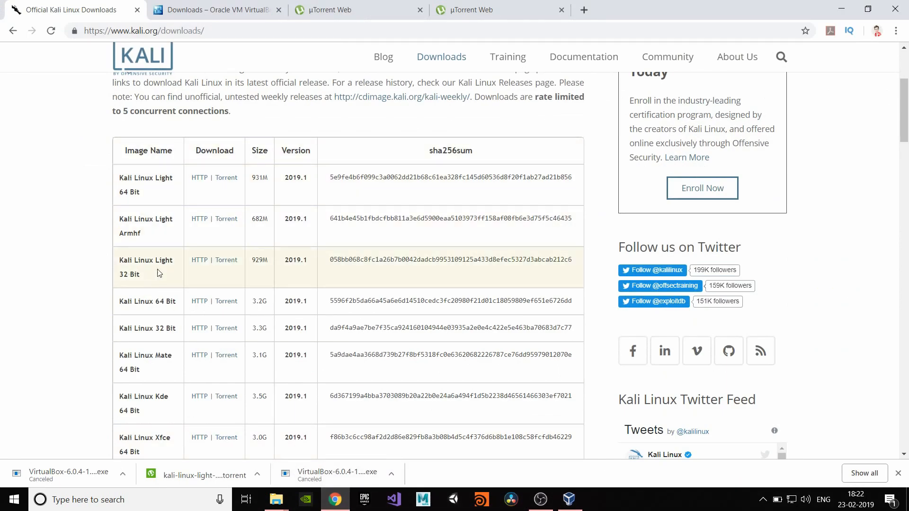
{"action": "left_click", "coordinate": [568, 505]}
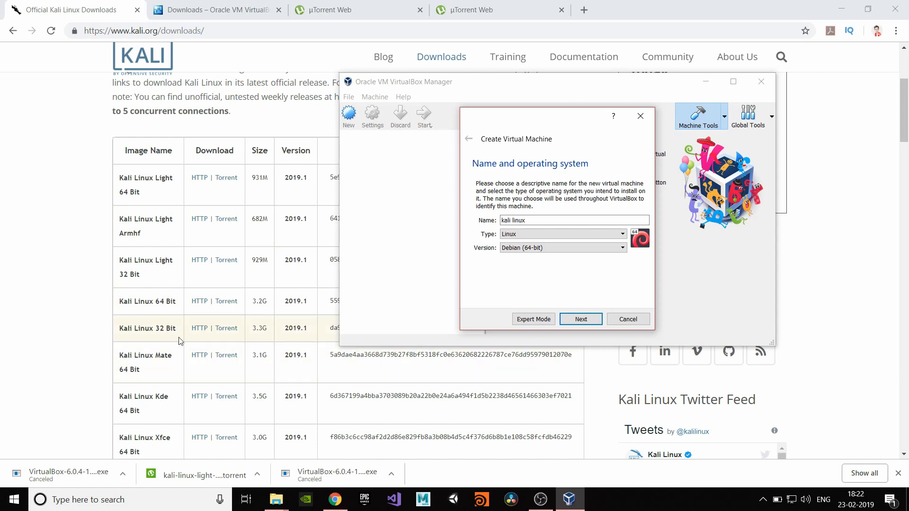
- Set the new machine's memory size to 4096 MB
{"action": "left_click", "coordinate": [588, 322]}
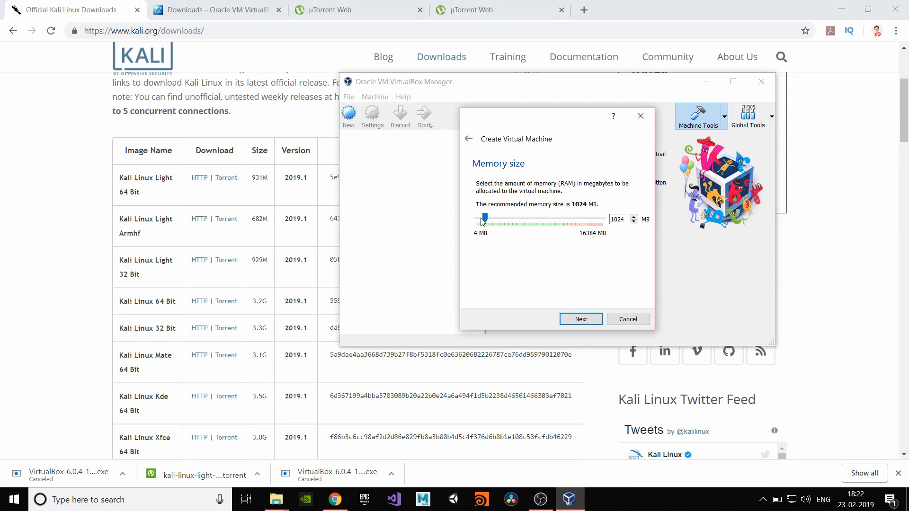
{"action": "left_click_drag", "start_coordinate": [486, 218], "coordinate": [511, 221]}
- Create a dynamically allocated 20.91 GB VDI hard disk and finish the kali linux machine
{"action": "left_click", "coordinate": [584, 322]}
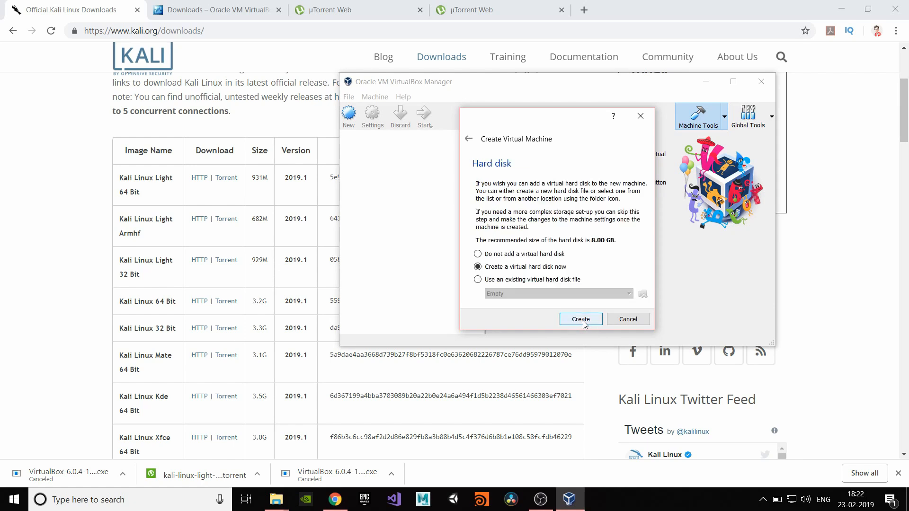
{"action": "left_click", "coordinate": [576, 320]}
{"action": "left_click", "coordinate": [607, 332]}
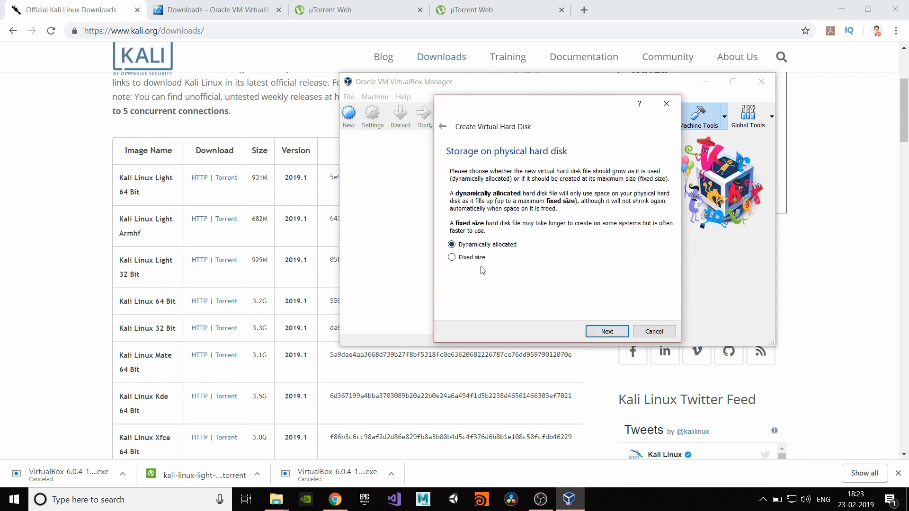
{"action": "left_click", "coordinate": [608, 332]}
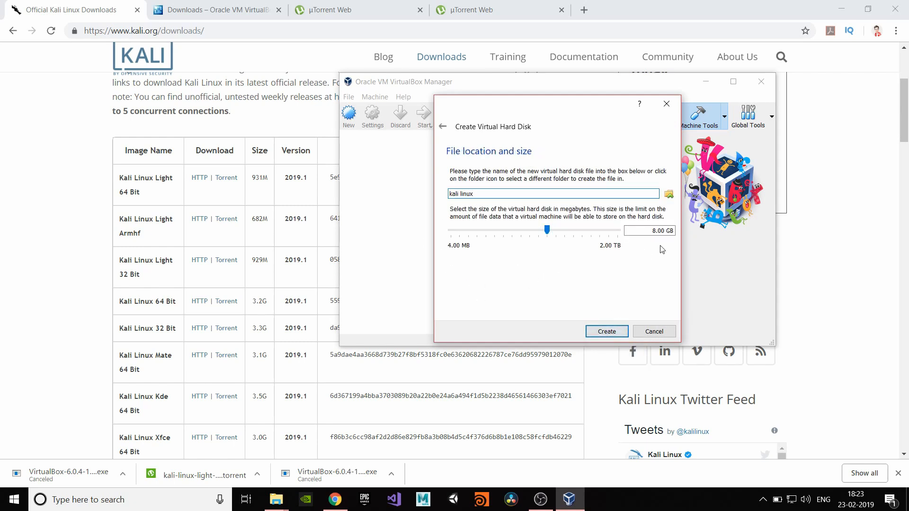
{"action": "left_click_drag", "start_coordinate": [547, 229], "coordinate": [560, 230]}
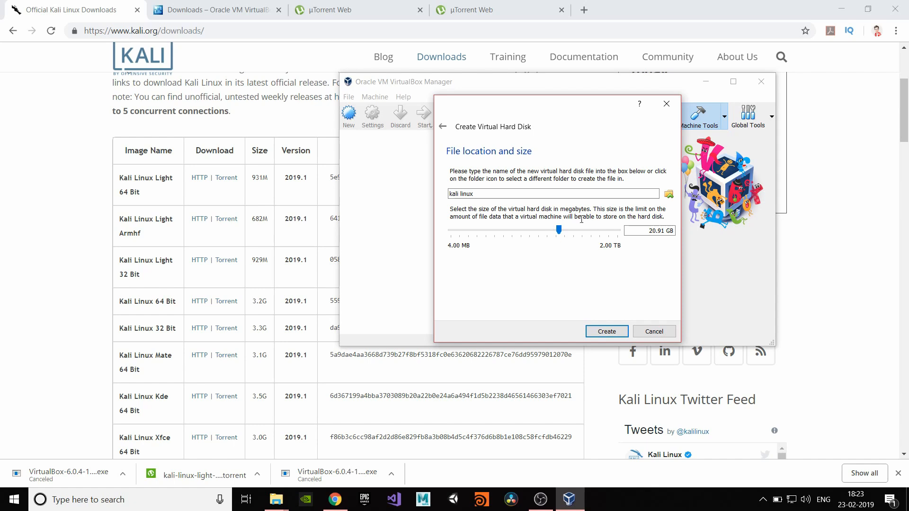
{"action": "left_click", "coordinate": [607, 332]}
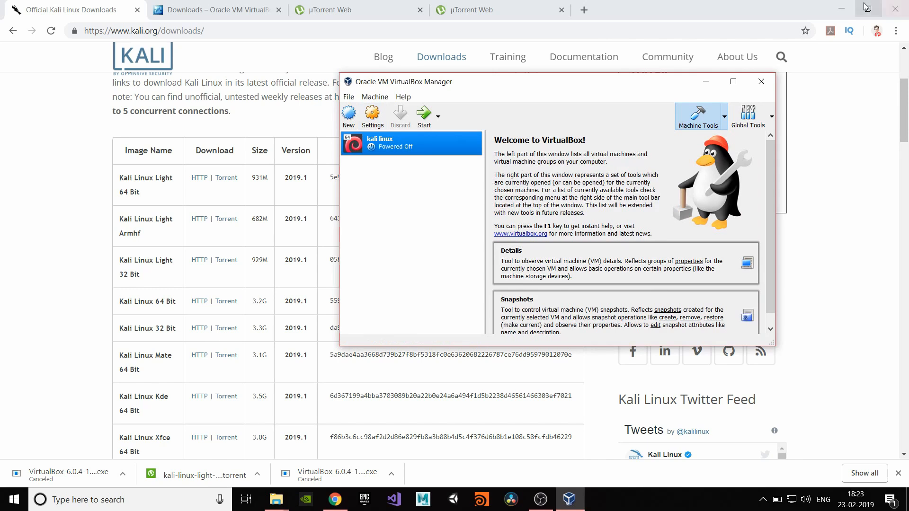
- In kali linux's System settings, remove Floppy from the boot order and enable Network
{"action": "left_click", "coordinate": [842, 9]}
{"action": "left_click", "coordinate": [372, 116]}
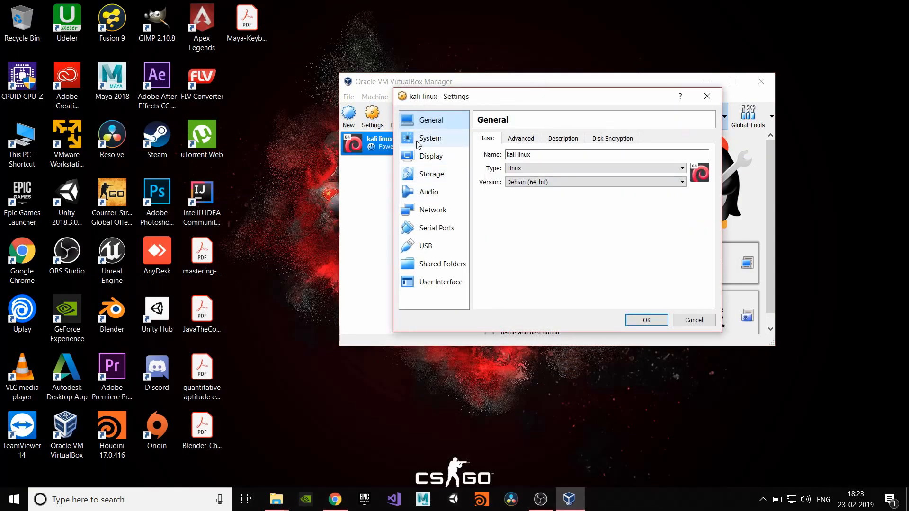
{"action": "left_click", "coordinate": [521, 138]}
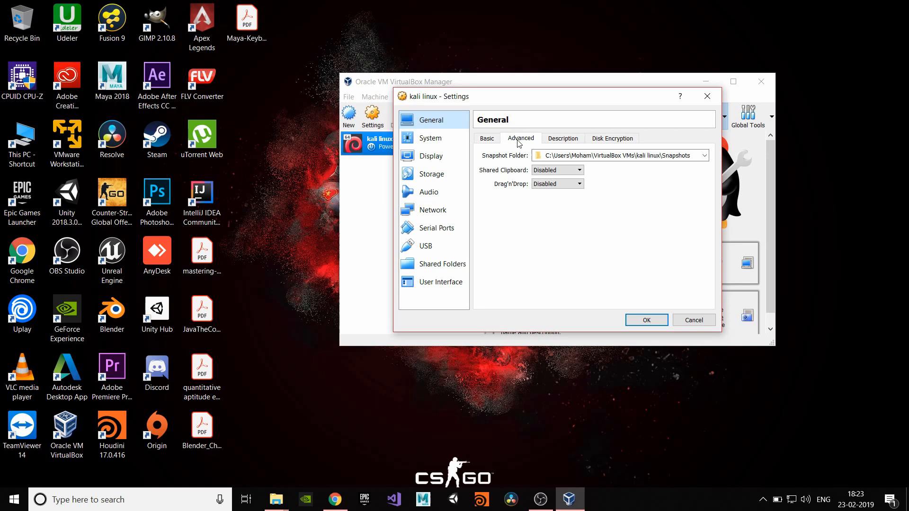
{"action": "left_click", "coordinate": [488, 139]}
{"action": "left_click", "coordinate": [422, 138]}
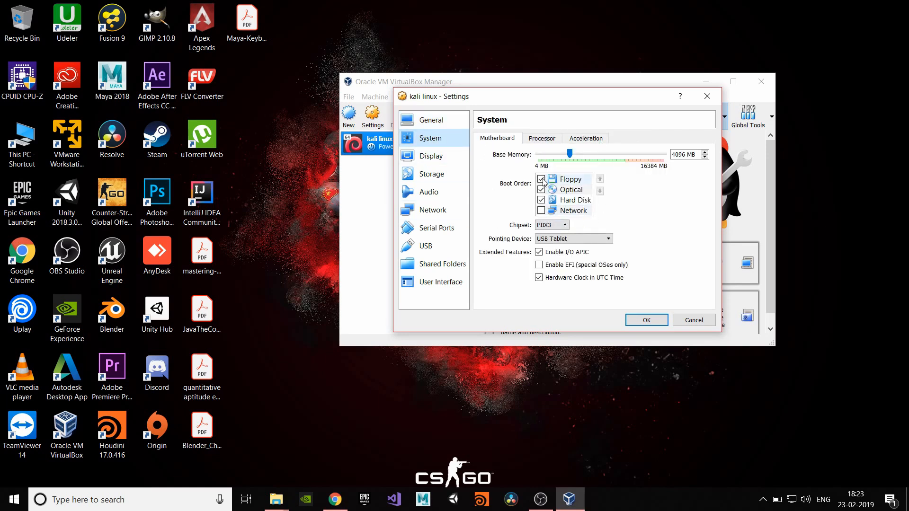
{"action": "left_click", "coordinate": [541, 179]}
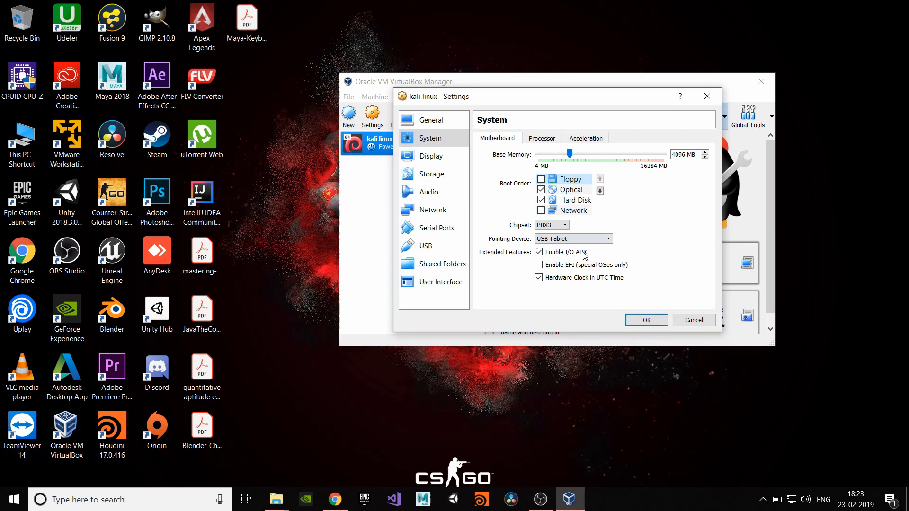
{"action": "left_click", "coordinate": [541, 210]}
- Set Processor(s) to 2 and raise Display video memory to 128 MB
{"action": "left_click", "coordinate": [550, 137]}
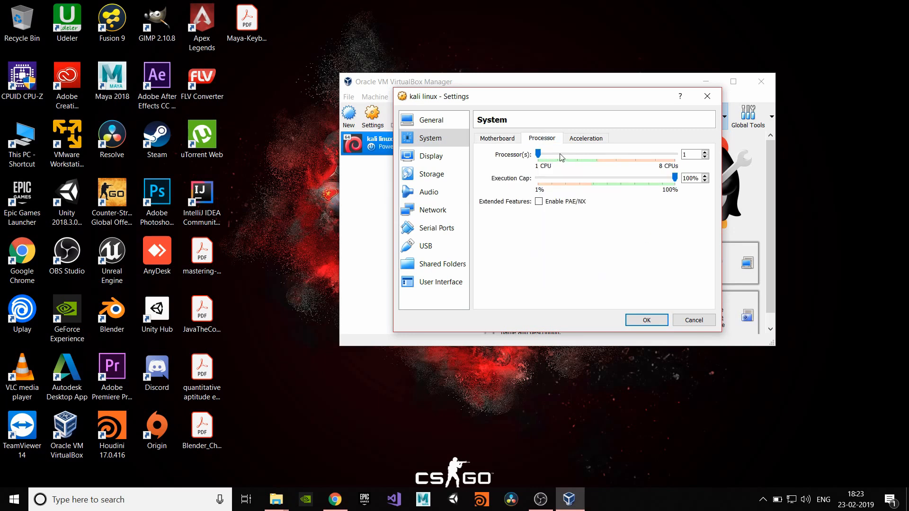
{"action": "left_click", "coordinate": [559, 154]}
{"action": "left_click", "coordinate": [578, 140]}
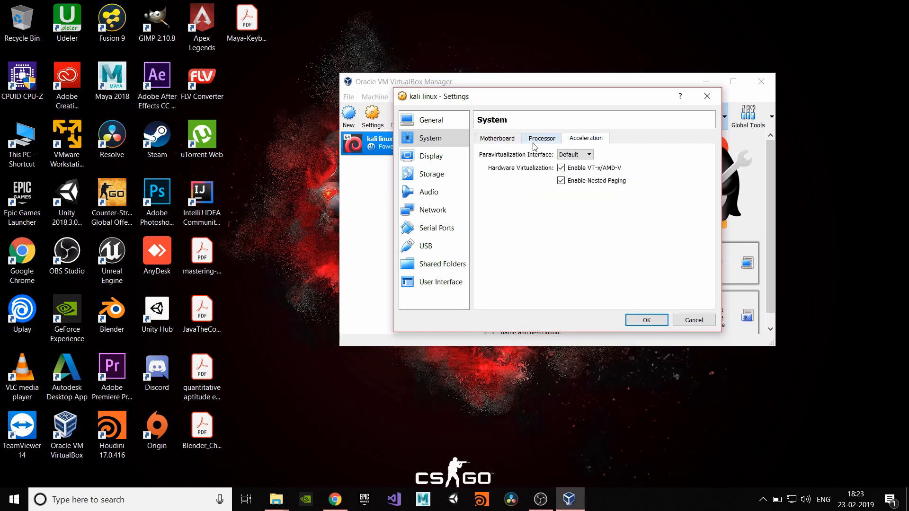
{"action": "left_click", "coordinate": [536, 140]}
{"action": "left_click", "coordinate": [423, 157]}
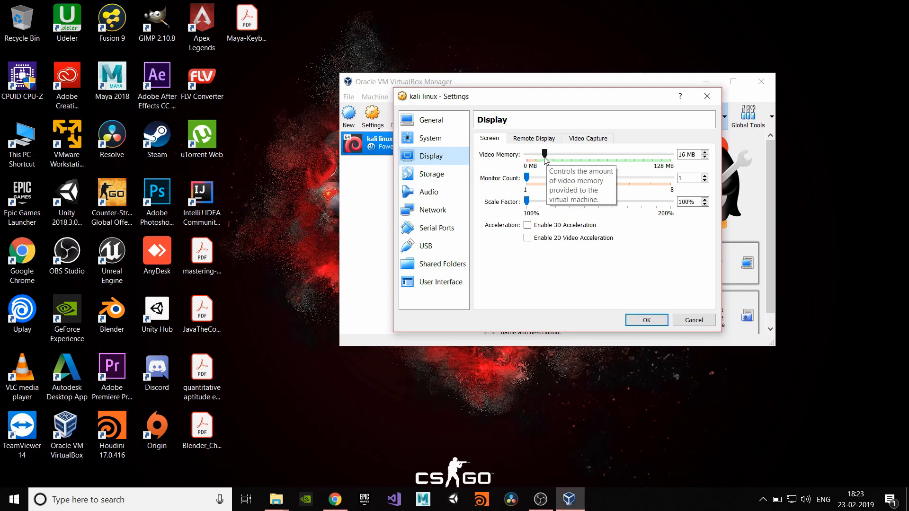
{"action": "left_click_drag", "start_coordinate": [545, 159], "coordinate": [672, 163]}
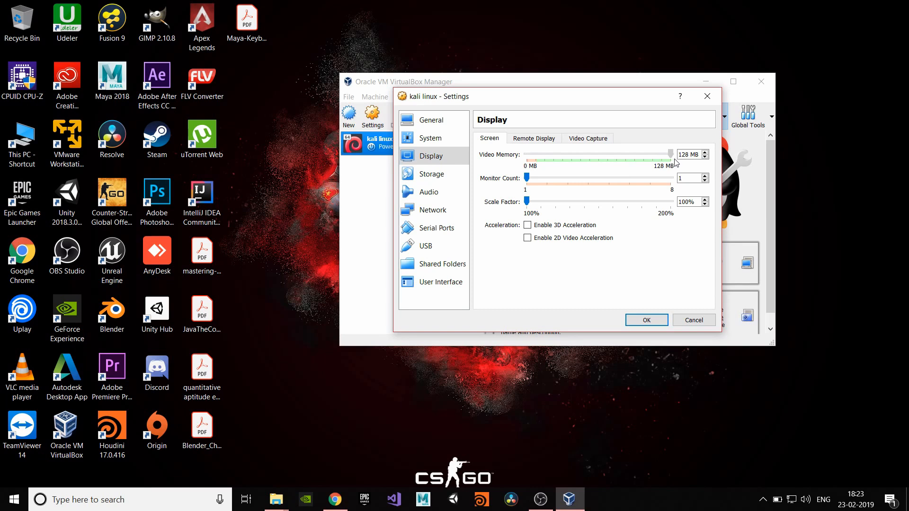
- Load the kali-linux-light-2019.1-amd64 ISO from Downloads into the empty IDE optical drive
{"action": "left_click", "coordinate": [439, 178]}
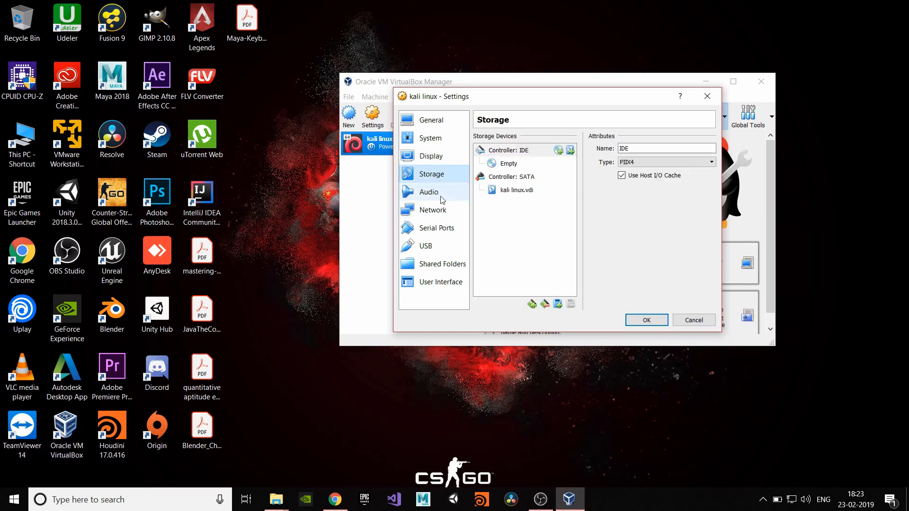
{"action": "left_click", "coordinate": [506, 165]}
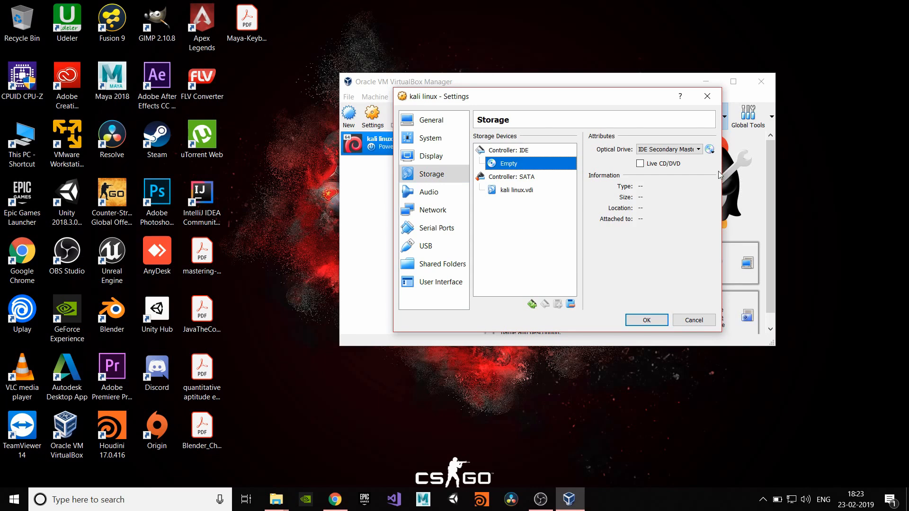
{"action": "left_click", "coordinate": [710, 151]}
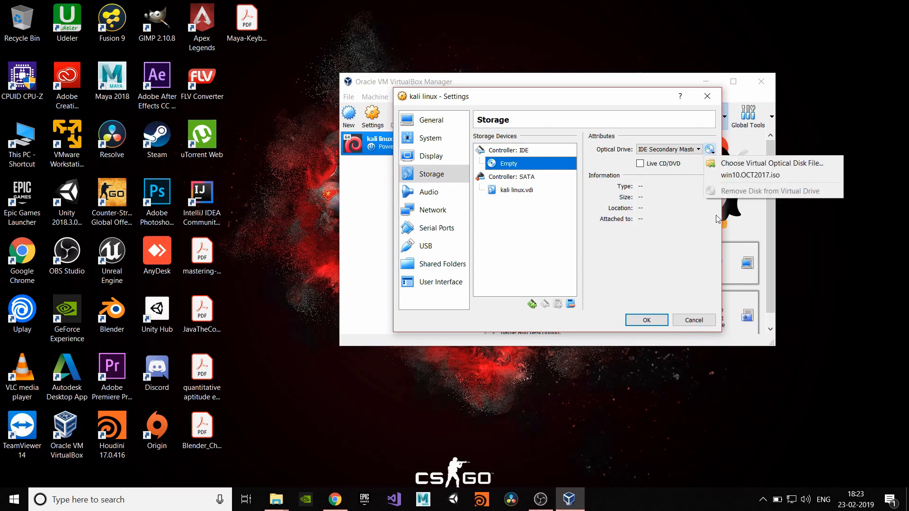
{"action": "left_click", "coordinate": [770, 163]}
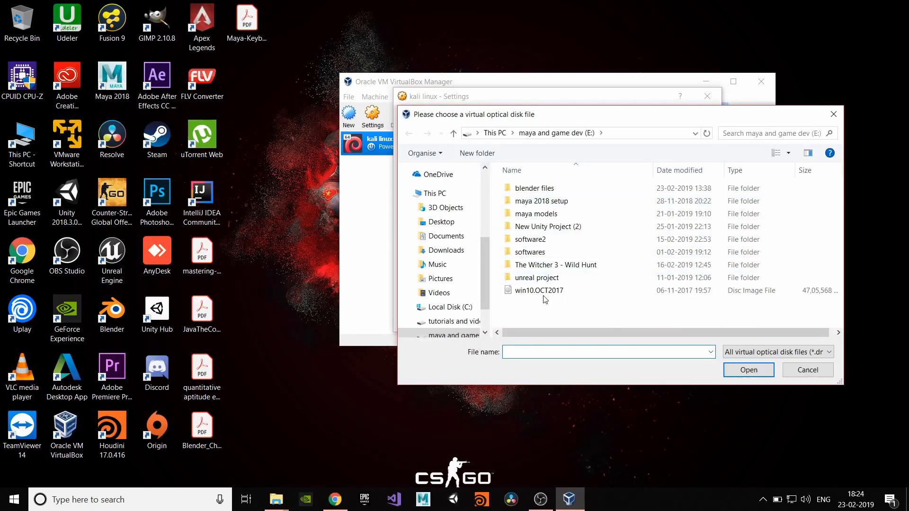
{"action": "left_click", "coordinate": [447, 250]}
{"action": "double_click", "coordinate": [524, 195]}
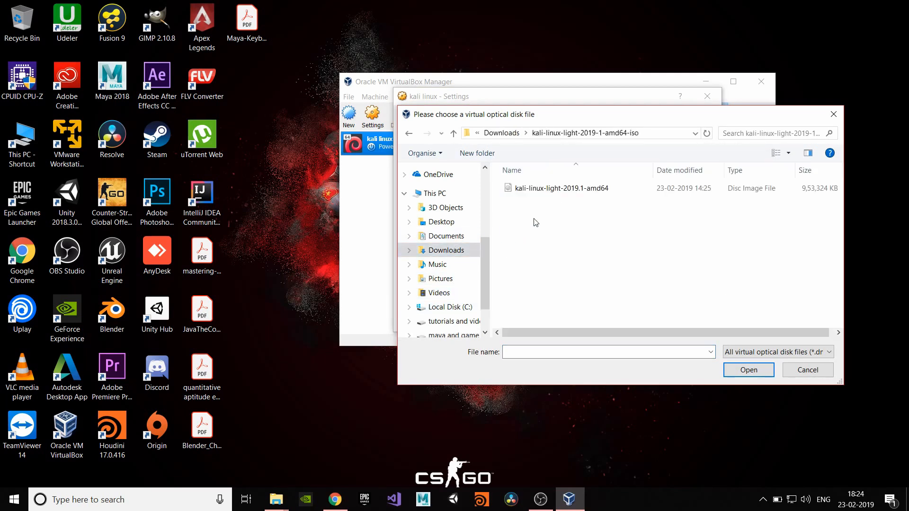
{"action": "left_click", "coordinate": [521, 189]}
{"action": "left_click", "coordinate": [754, 370]}
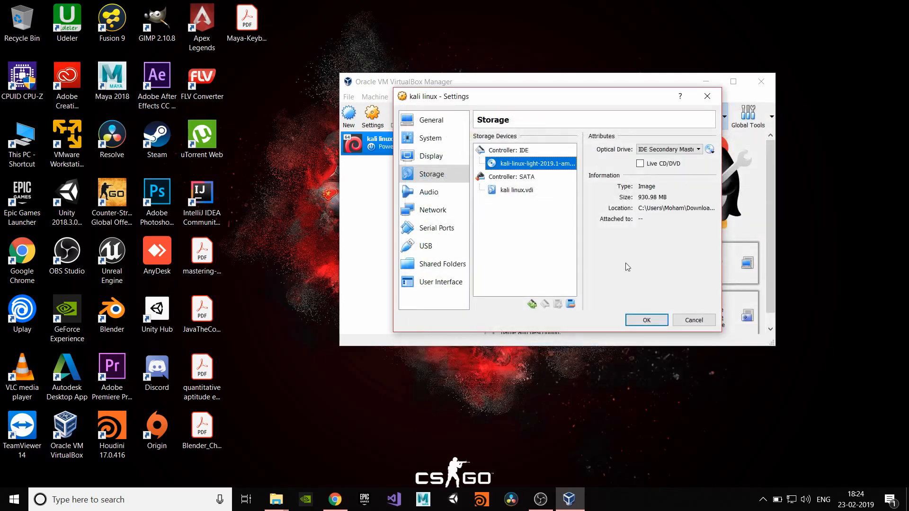
- Attach Adapter 1 to NAT Network 'NatNetwork' and save the machine settings with OK
{"action": "left_click", "coordinate": [433, 212]}
{"action": "left_click", "coordinate": [560, 168]}
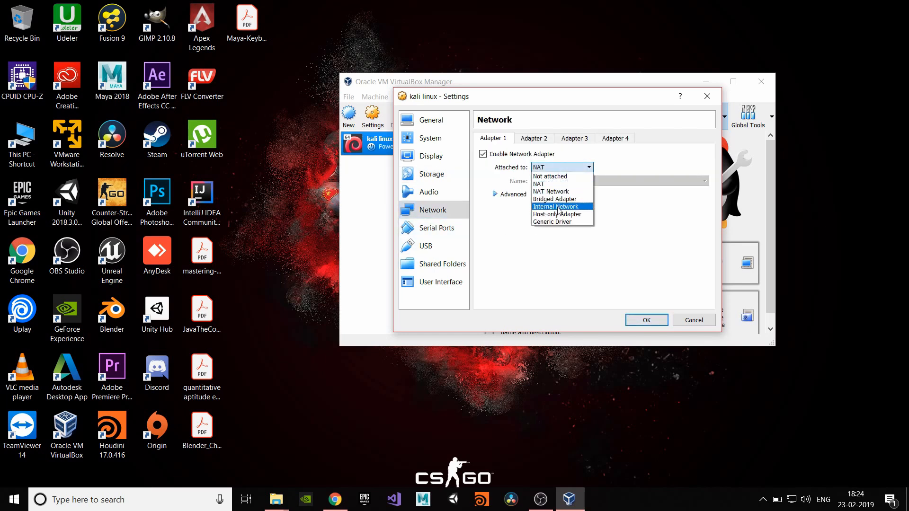
{"action": "left_click", "coordinate": [552, 191]}
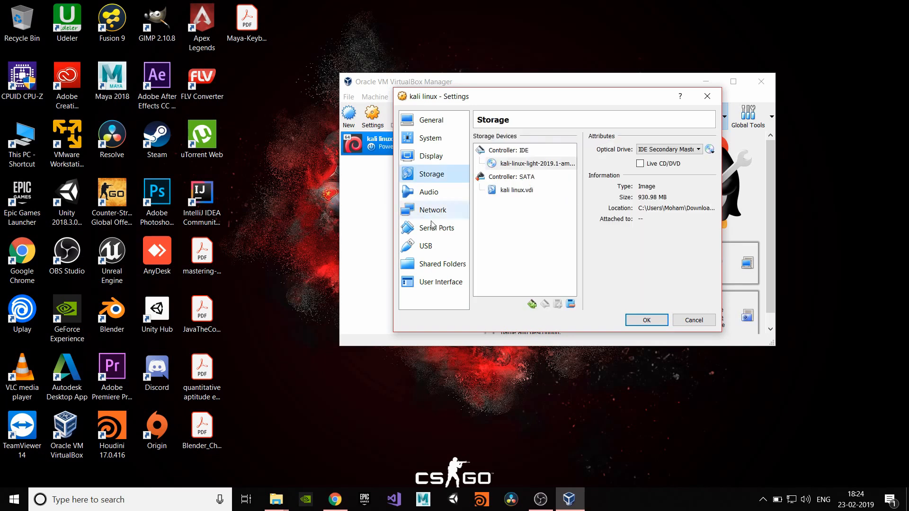
{"action": "left_click", "coordinate": [431, 216]}
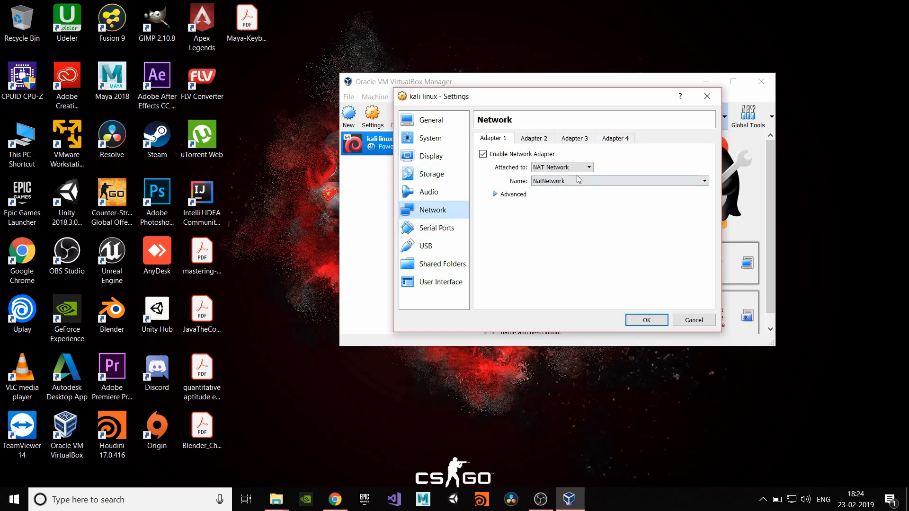
{"action": "left_click", "coordinate": [560, 167]}
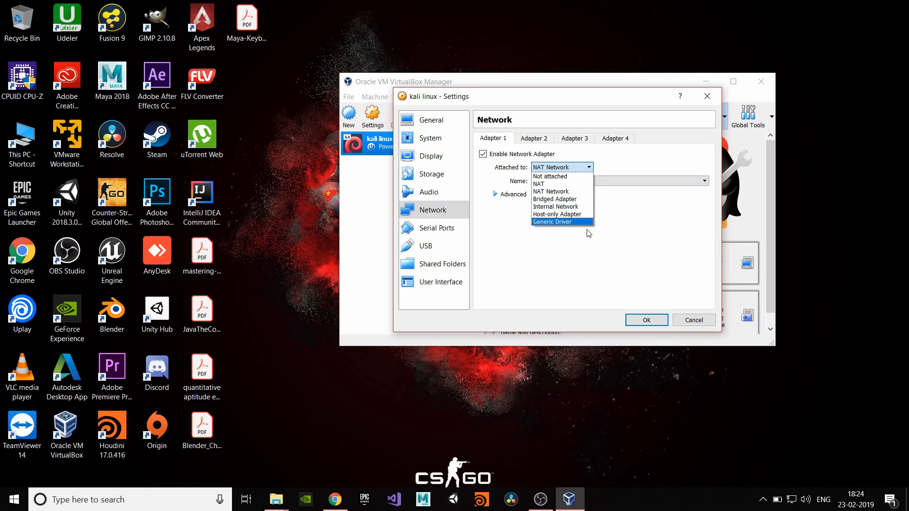
{"action": "left_click", "coordinate": [561, 194]}
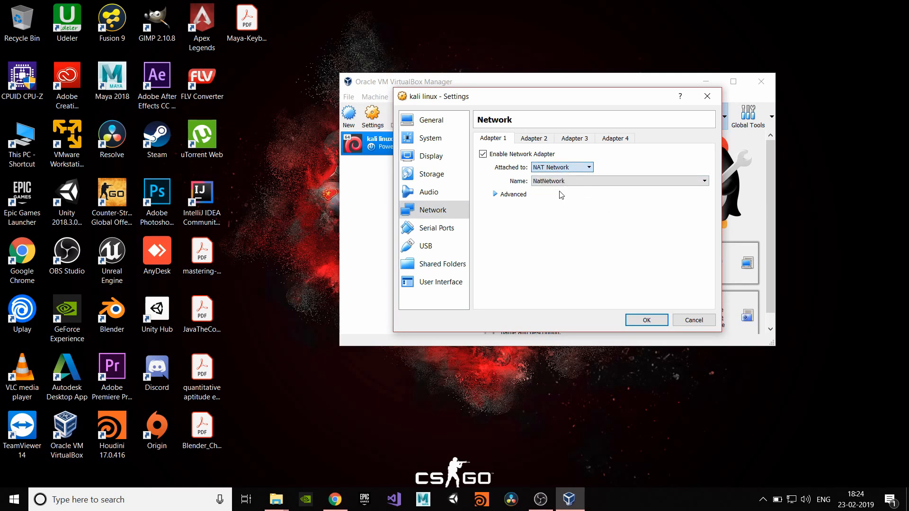
{"action": "left_click", "coordinate": [647, 320]}
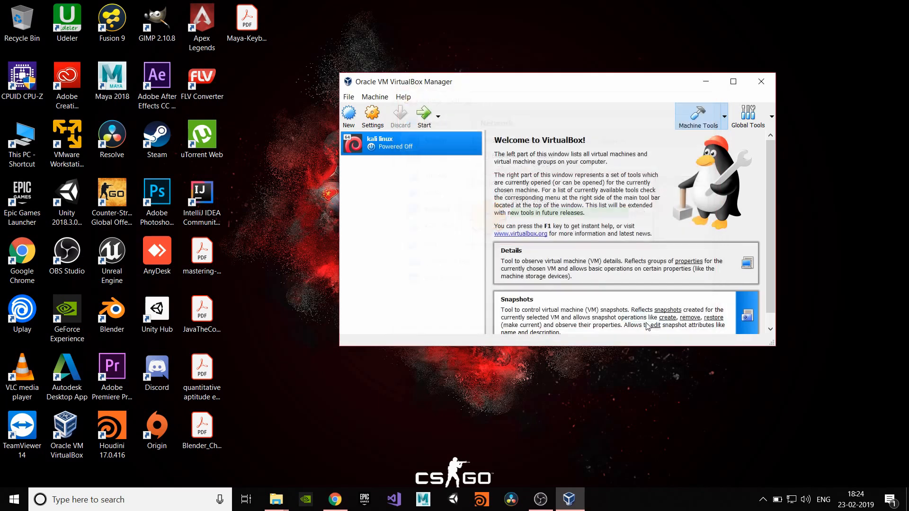
- Start the kali linux VM and switch its window to full-screen to show the Kali boot menu
{"action": "left_click", "coordinate": [424, 116]}
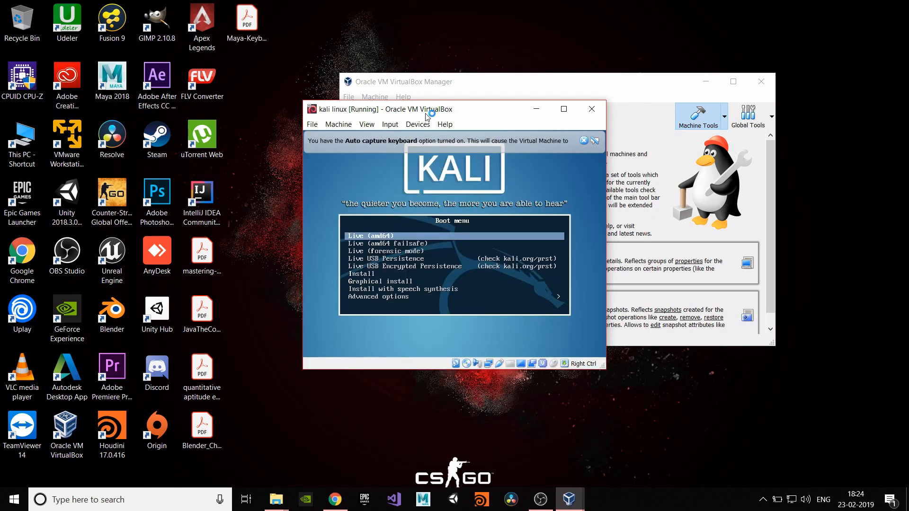
{"action": "key", "text": "ctrl+f"}
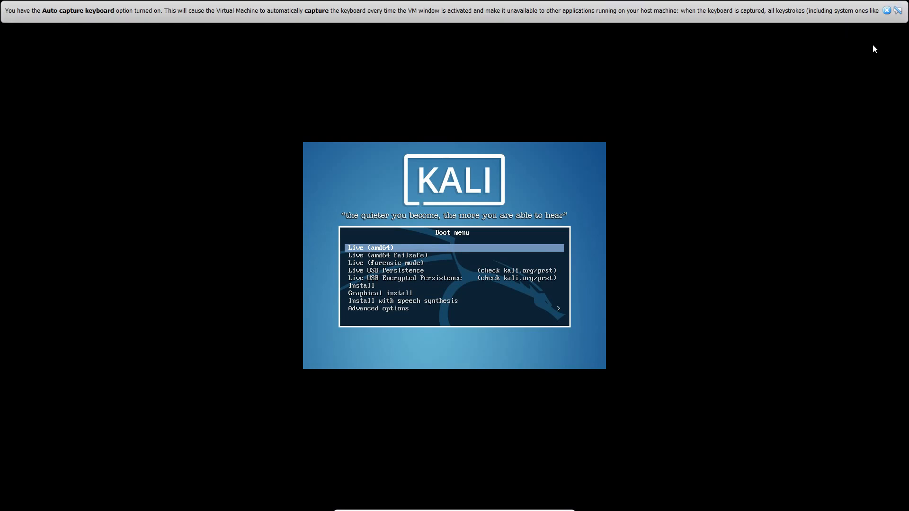
- Choose the Install entry from the Kali boot menu, dismissing the keyboard and mouse notices
{"action": "left_click", "coordinate": [884, 12]}
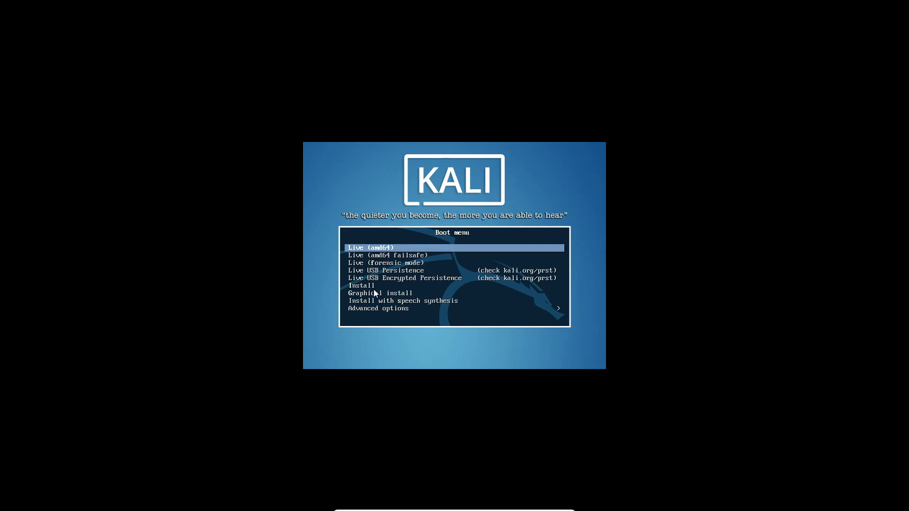
{"action": "key", "text": "Down"}
{"action": "key", "text": "Down"}
{"action": "key", "text": "Down"}
{"action": "key", "text": "Down"}
{"action": "key", "text": "Down"}
{"action": "key", "text": "Down"}
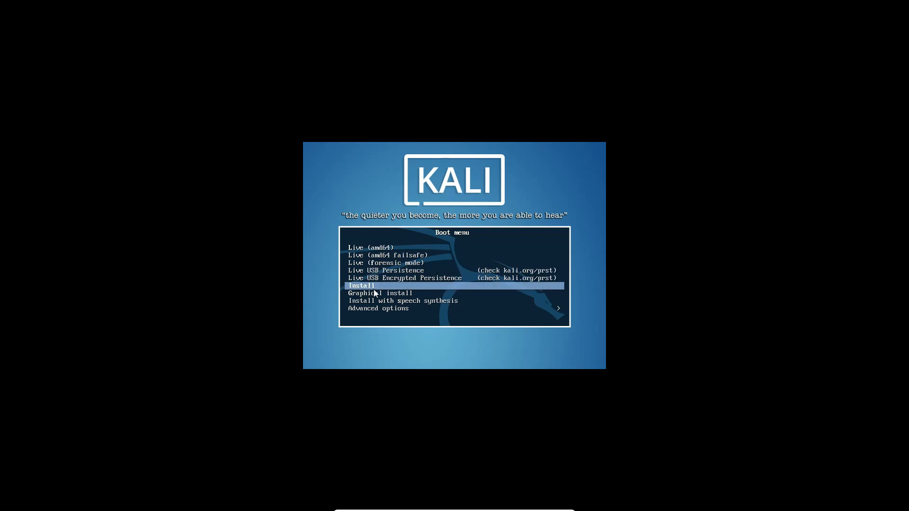
{"action": "key", "text": "Return"}
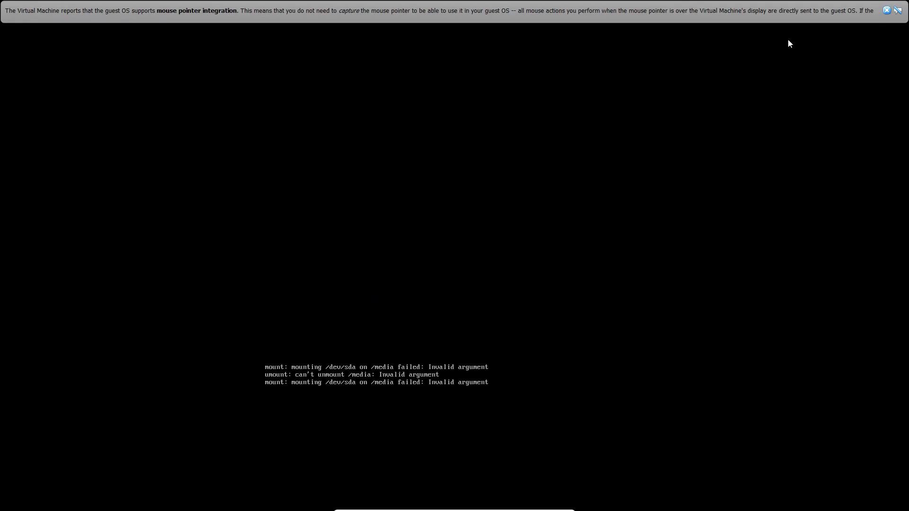
{"action": "left_click", "coordinate": [887, 10]}
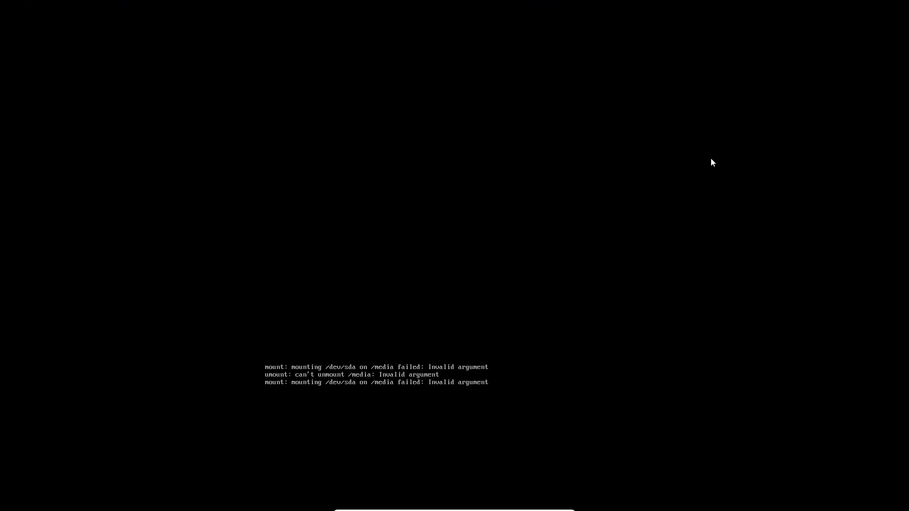
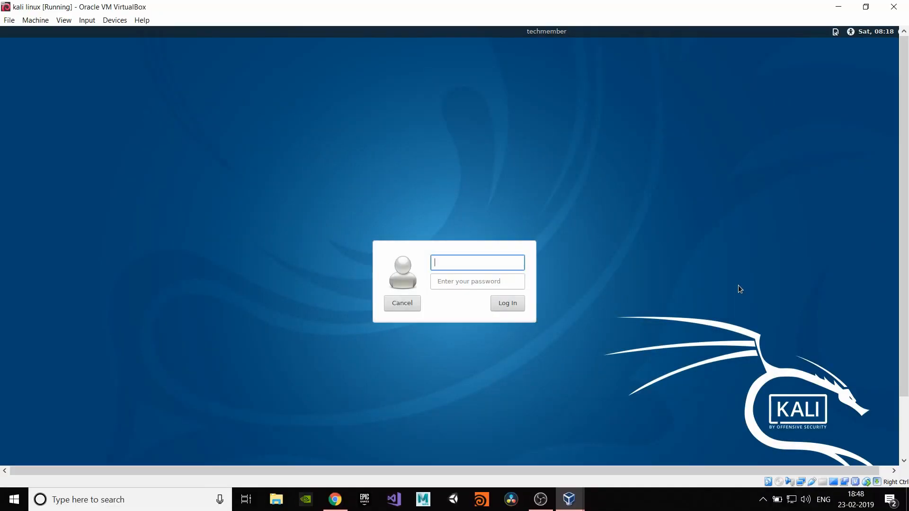
- In full screen, log into Kali as root with its password and close the terminal that appears
{"action": "key", "text": "ctrl+f"}
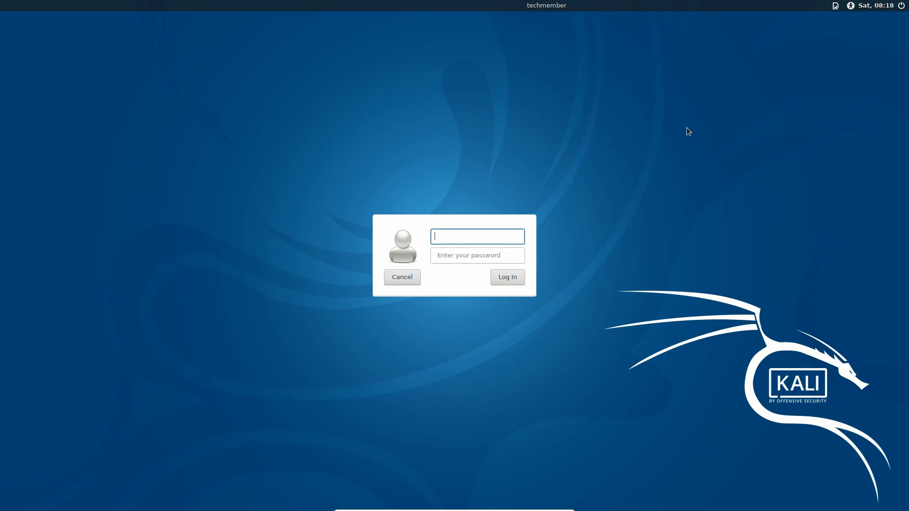
{"action": "left_click", "coordinate": [903, 7]}
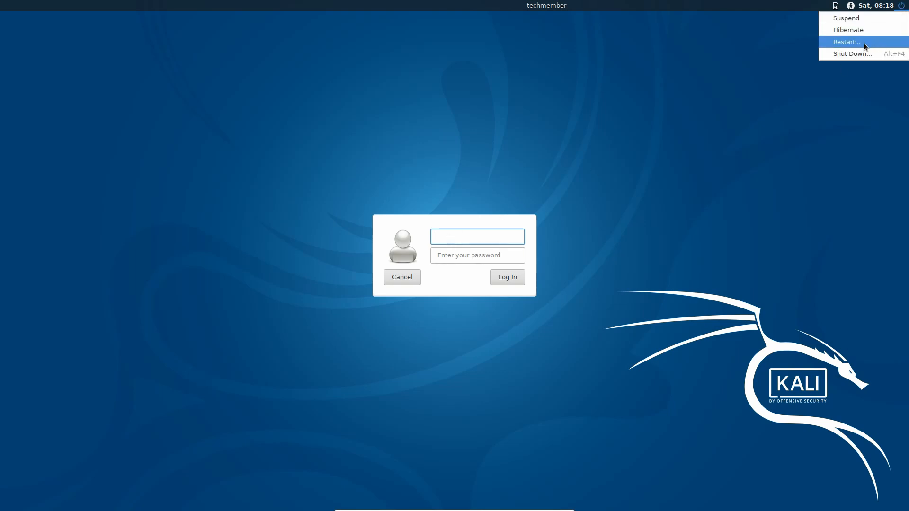
{"action": "left_click", "coordinate": [466, 236]}
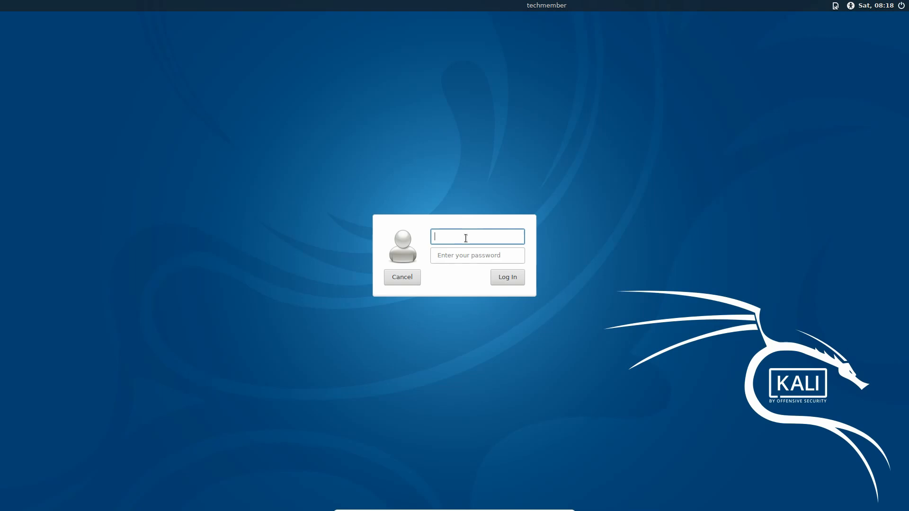
{"action": "type", "text": "root"}
{"action": "key", "text": "Return"}
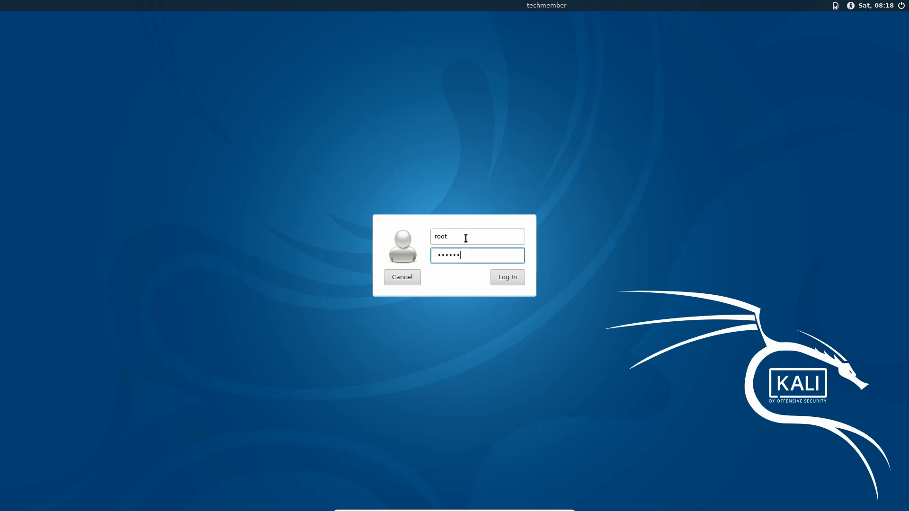
{"action": "key", "text": "Return"}
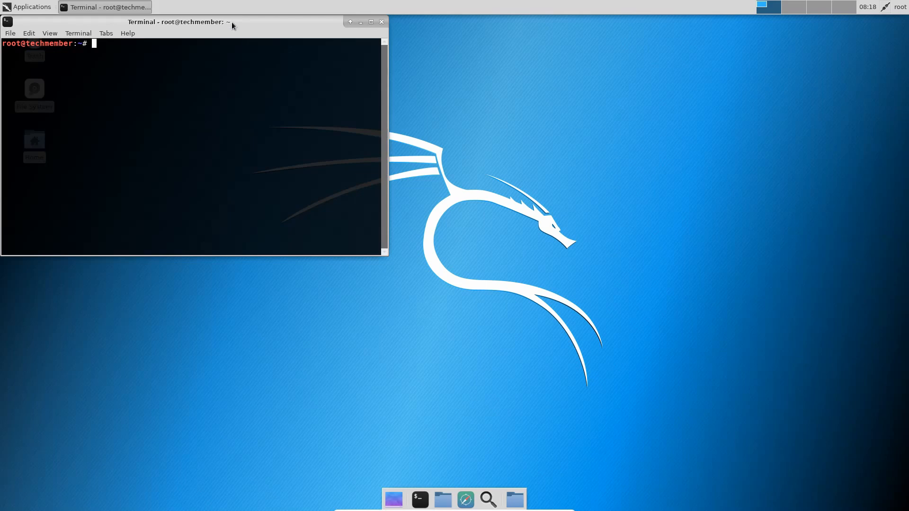
{"action": "left_click_drag", "start_coordinate": [231, 23], "coordinate": [439, 120]}
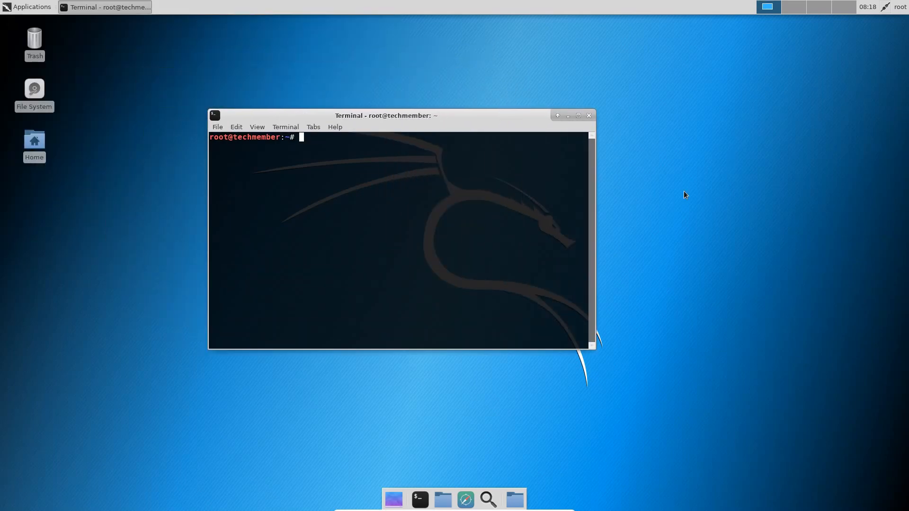
{"action": "left_click", "coordinate": [590, 116]}
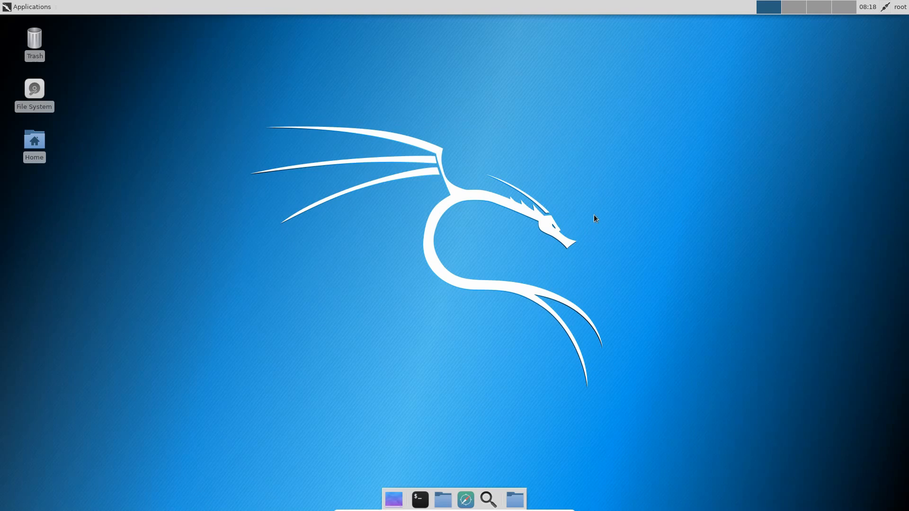
- Leave full screen and show the Kali Linux VirtualBox Images list on the Offensive Security download page
{"action": "key", "text": "Control_R+f"}
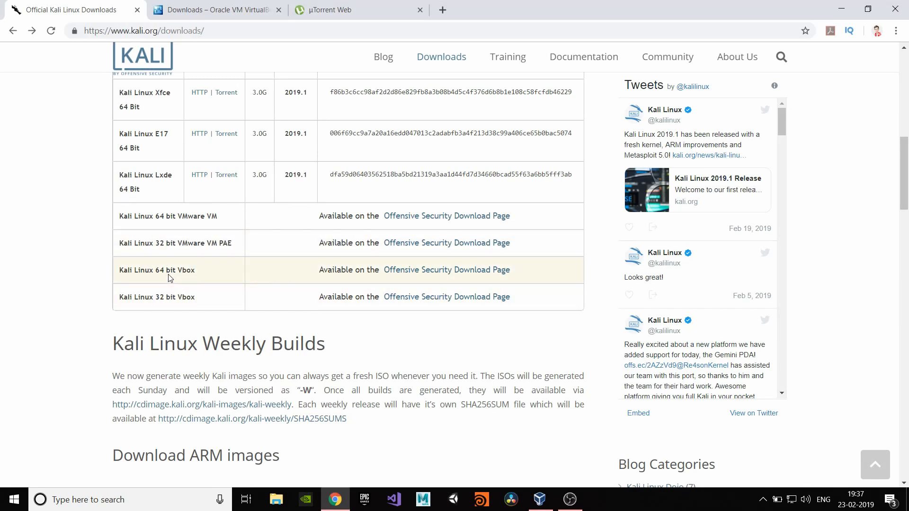
{"action": "left_click", "coordinate": [426, 275]}
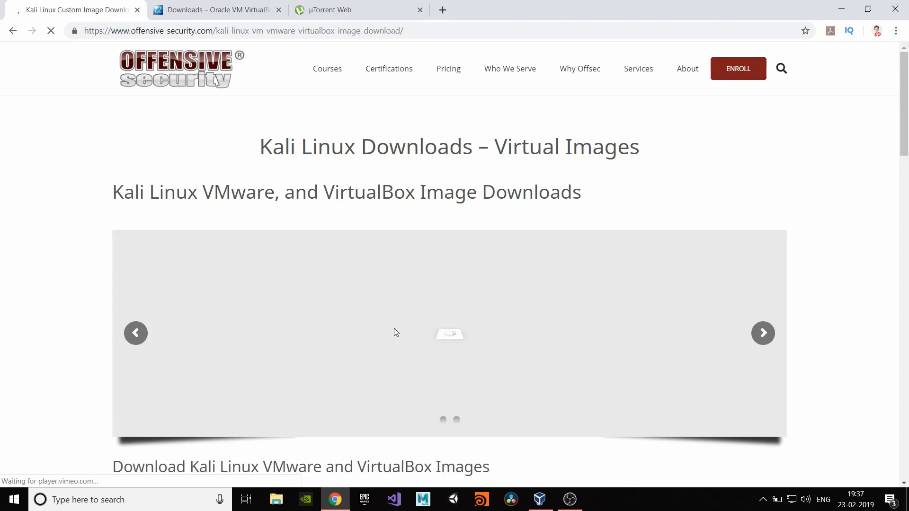
{"action": "scroll", "coordinate": [393, 331], "scroll_direction": "down", "scroll_amount": 10}
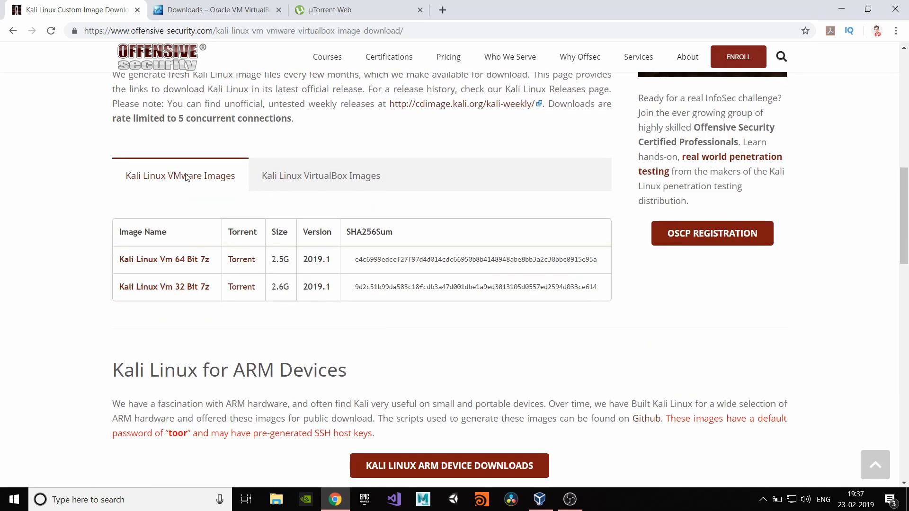
{"action": "left_click", "coordinate": [318, 179]}
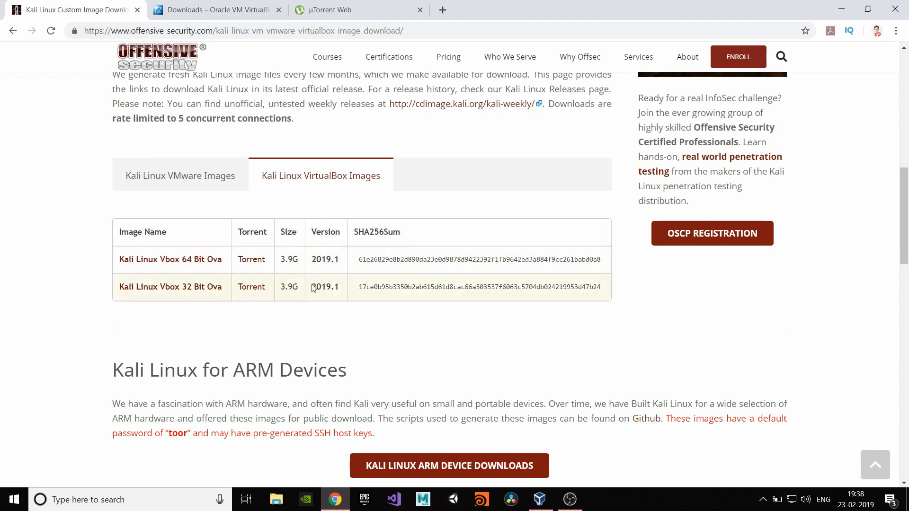
{"action": "left_click", "coordinate": [842, 9]}
{"action": "double_click", "coordinate": [22, 138]}
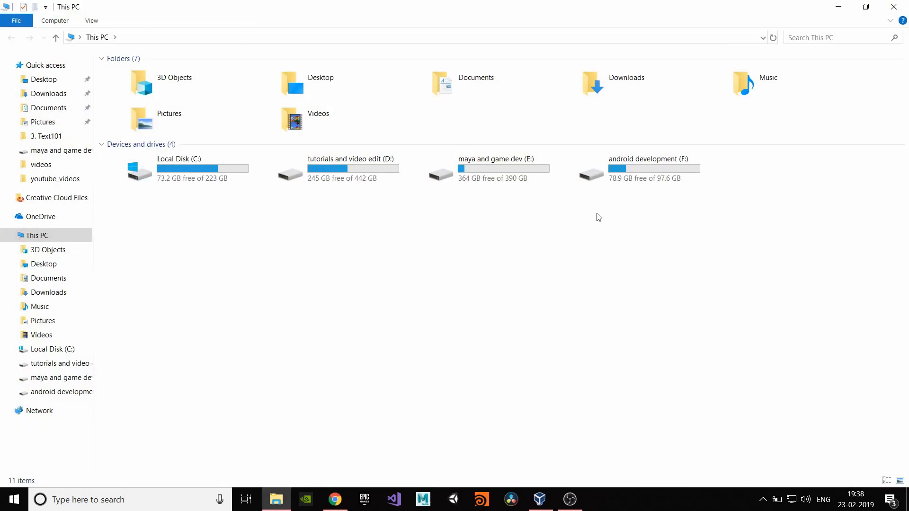
- Open the kali-linux-2018.3-amd64 Virtual box file folder on drive E:, then bring VirtualBox Manager forward
{"action": "double_click", "coordinate": [488, 180]}
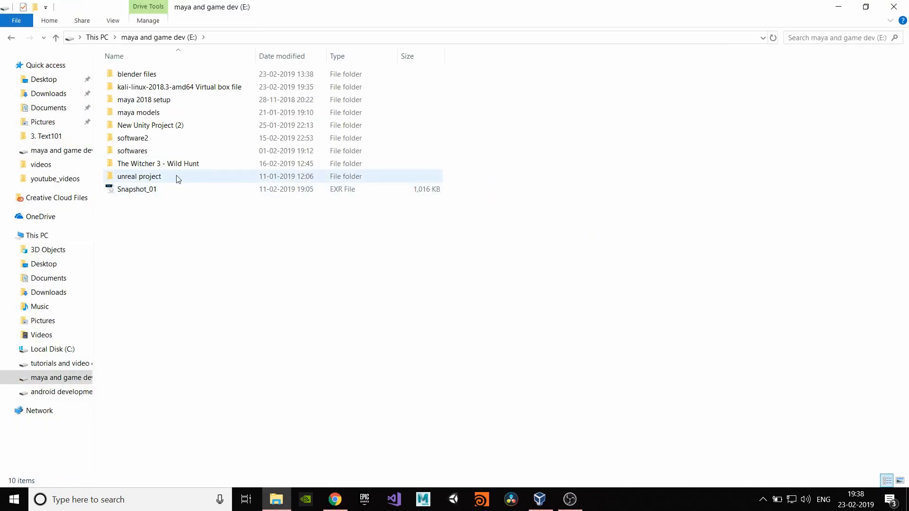
{"action": "left_click", "coordinate": [173, 91]}
{"action": "double_click", "coordinate": [173, 92]}
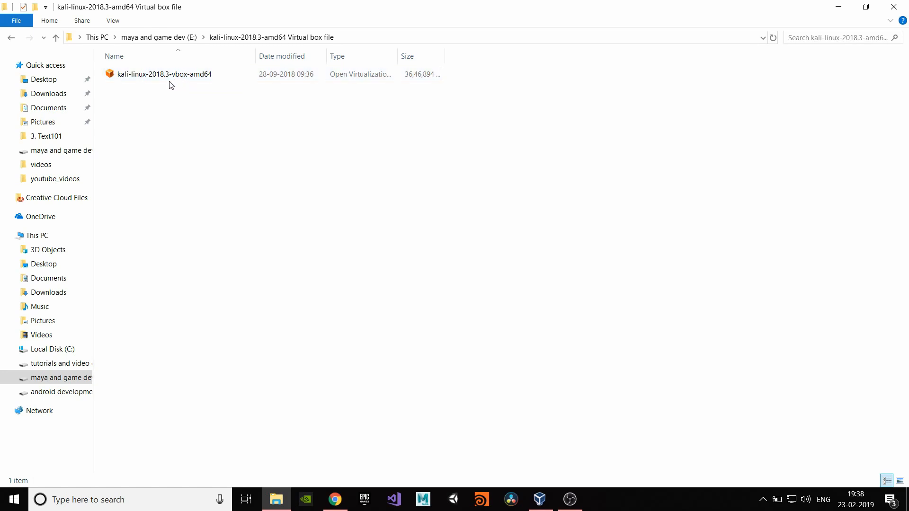
{"action": "left_click", "coordinate": [838, 7]}
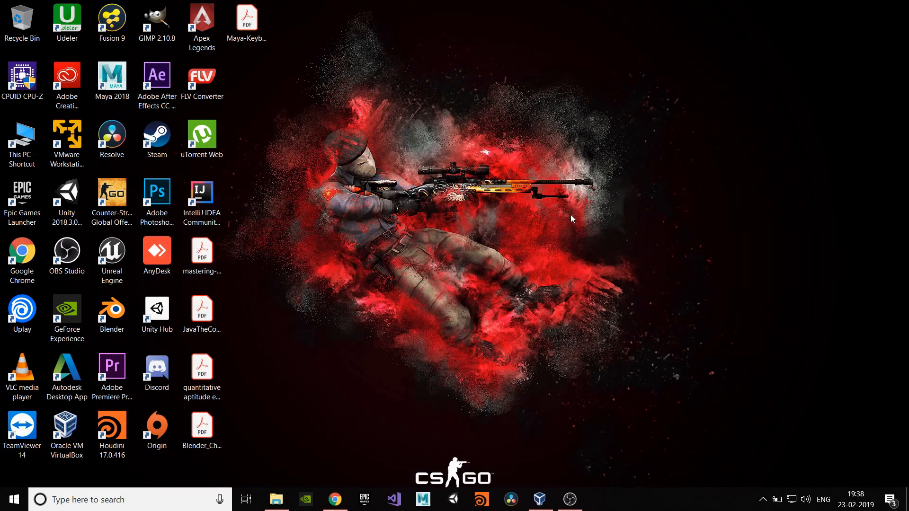
{"action": "left_click", "coordinate": [539, 502]}
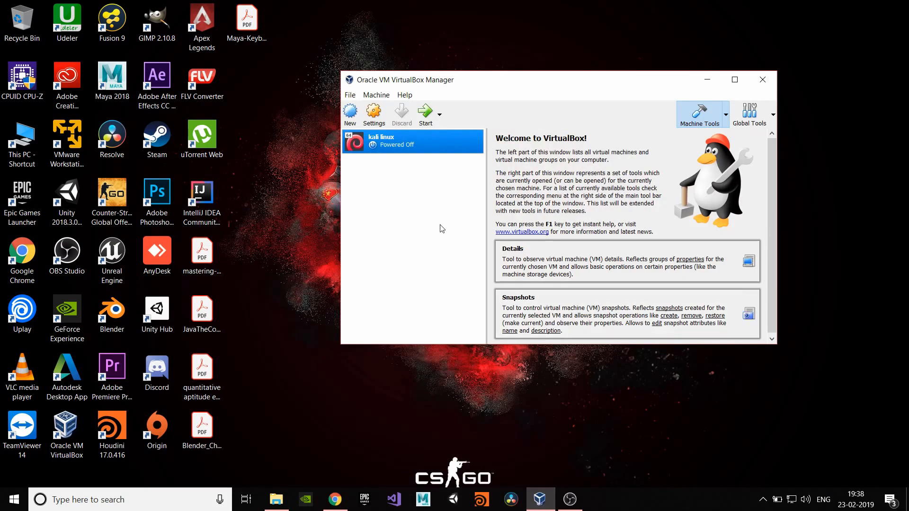
- Start Import Appliance and choose the kali-linux-2018.3-vbox-amd64 OVA from drive E:
{"action": "left_click", "coordinate": [351, 96]}
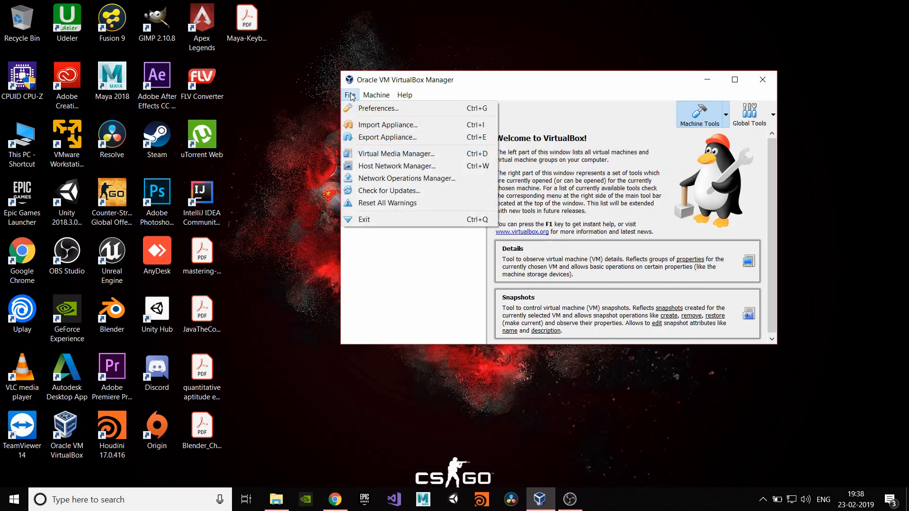
{"action": "left_click", "coordinate": [419, 280]}
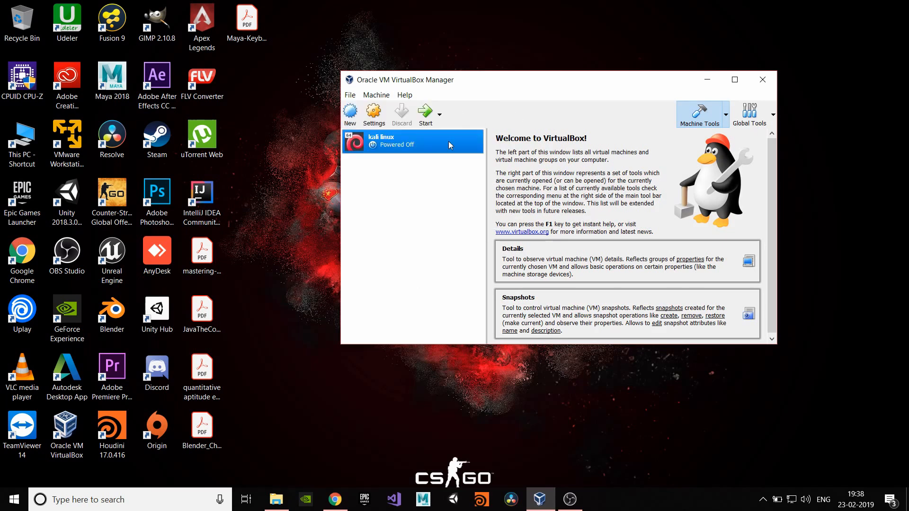
{"action": "left_click", "coordinate": [352, 96]}
{"action": "left_click", "coordinate": [398, 125]}
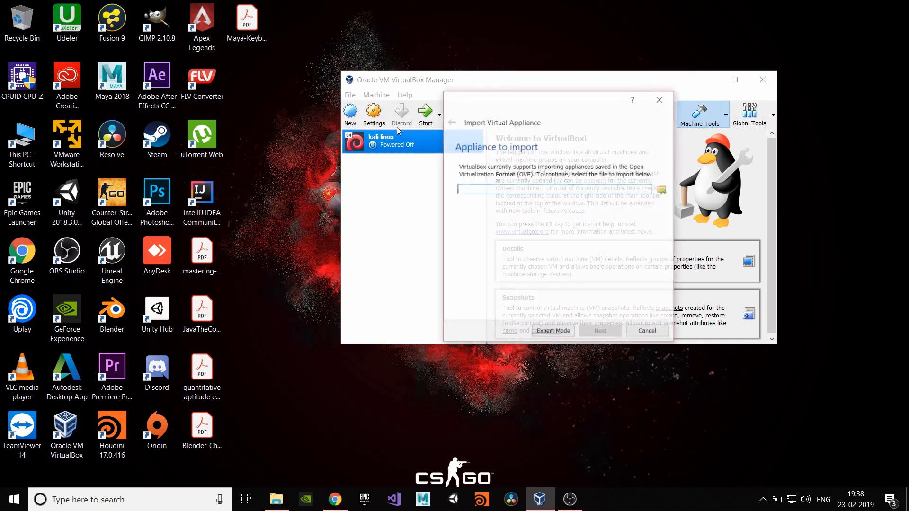
{"action": "left_click", "coordinate": [663, 190]}
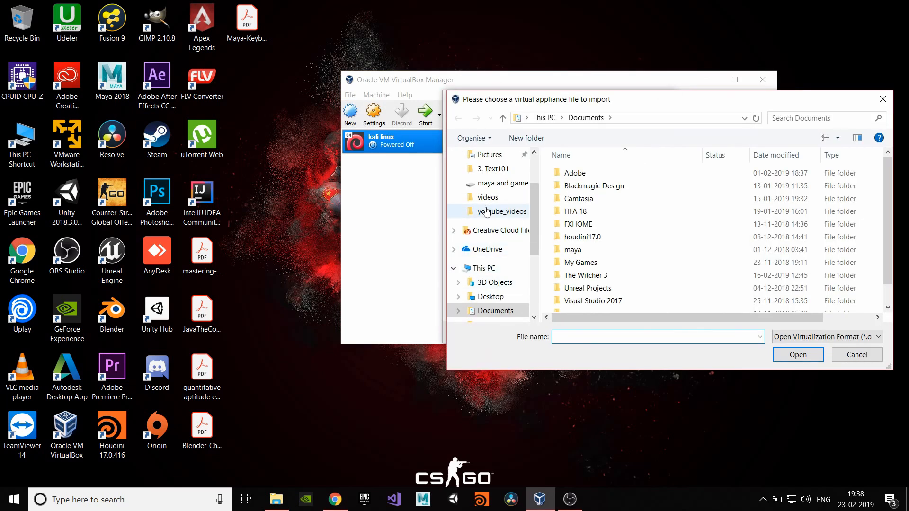
{"action": "scroll", "coordinate": [487, 279], "scroll_direction": "down", "scroll_amount": 2}
{"action": "scroll", "coordinate": [487, 283], "scroll_direction": "down", "scroll_amount": 1}
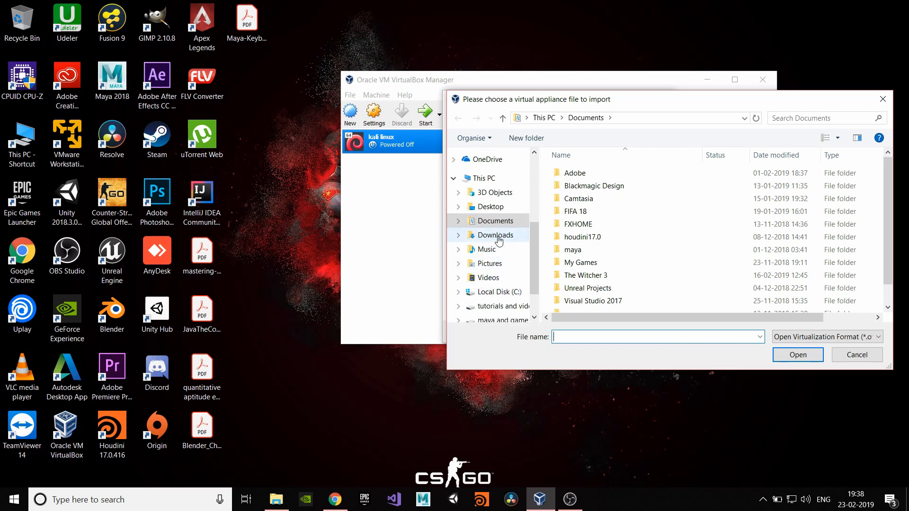
{"action": "scroll", "coordinate": [488, 265], "scroll_direction": "down", "scroll_amount": 2}
{"action": "left_click", "coordinate": [499, 274]}
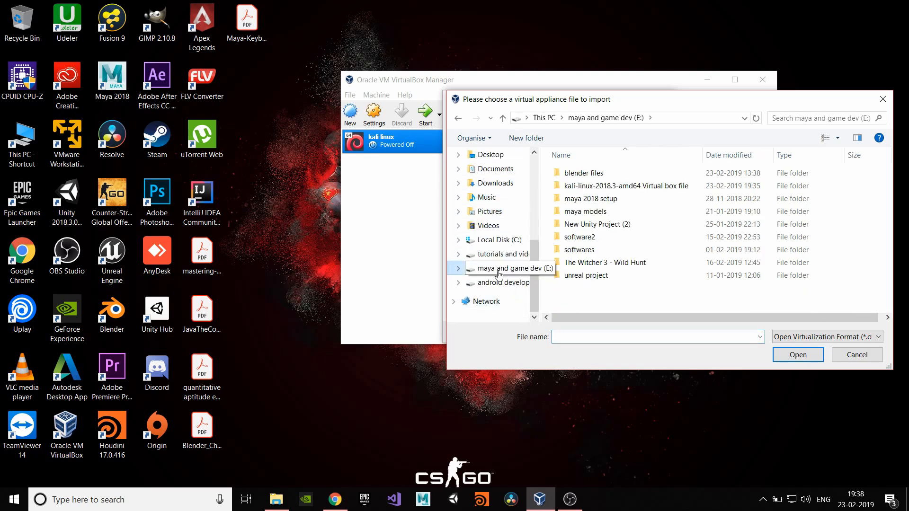
{"action": "double_click", "coordinate": [601, 189]}
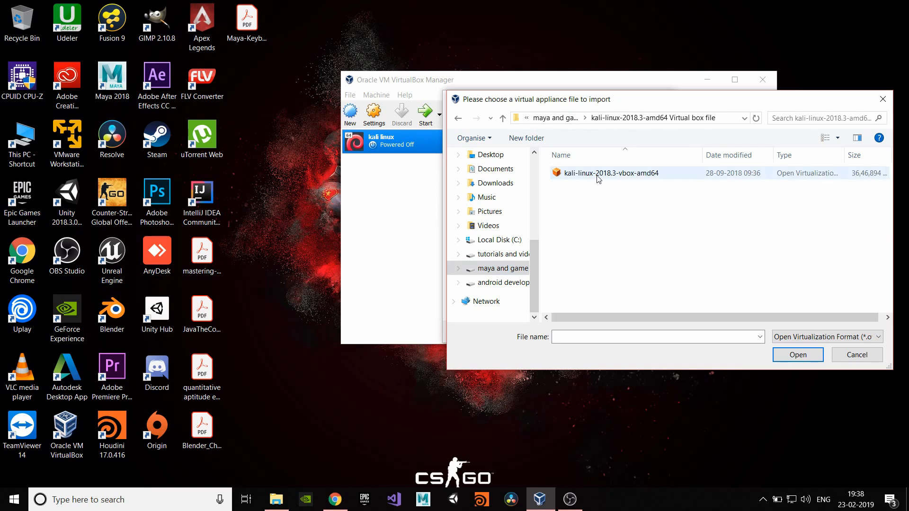
{"action": "left_click", "coordinate": [599, 176]}
{"action": "left_click", "coordinate": [798, 356]}
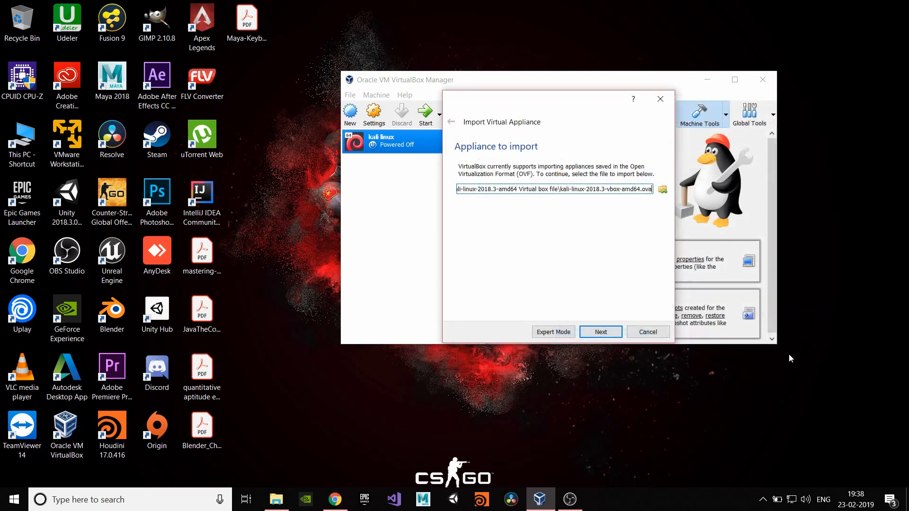
- Import the Kali appliance and select the new Kali-Linux-2018.3-vbox-amd64 machine
{"action": "left_click", "coordinate": [609, 336]}
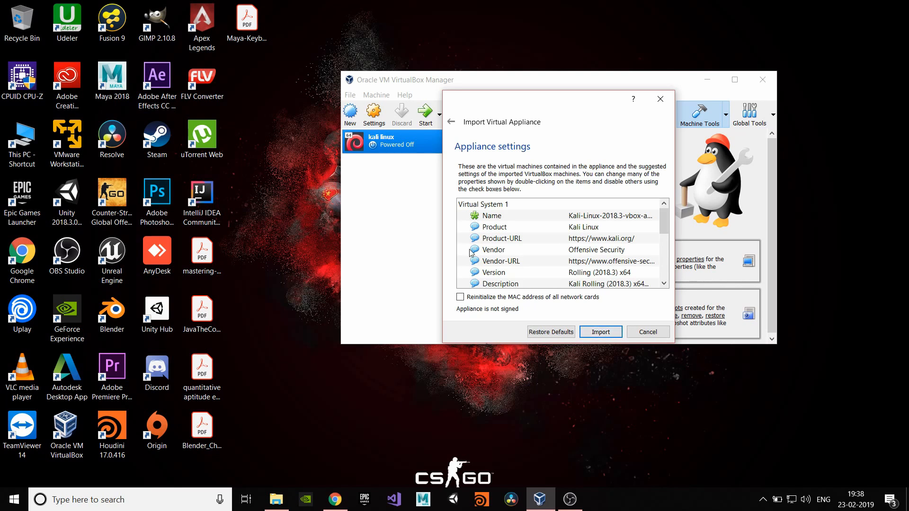
{"action": "left_click", "coordinate": [599, 336]}
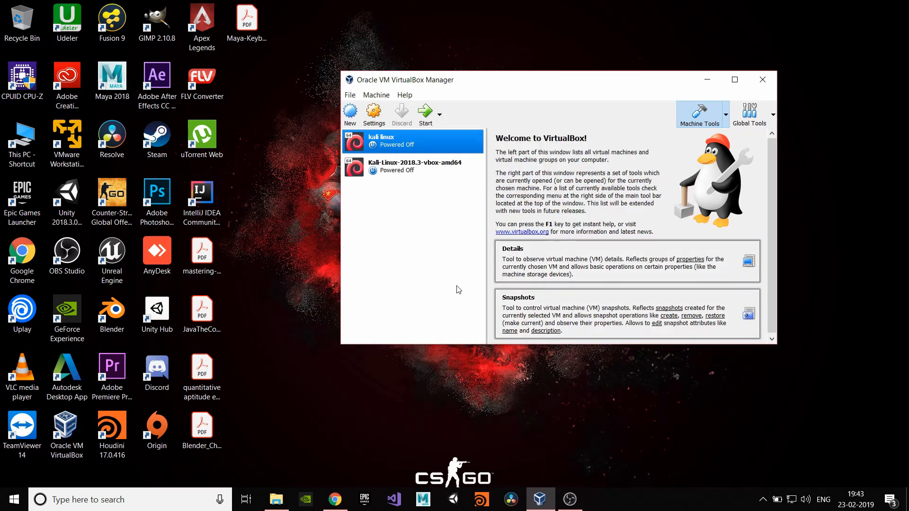
{"action": "left_click", "coordinate": [425, 172]}
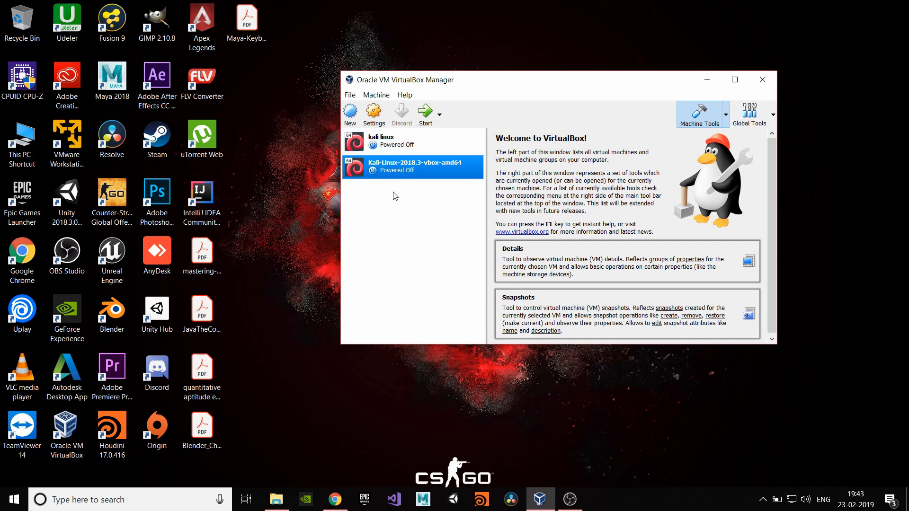
{"action": "left_click", "coordinate": [335, 499]}
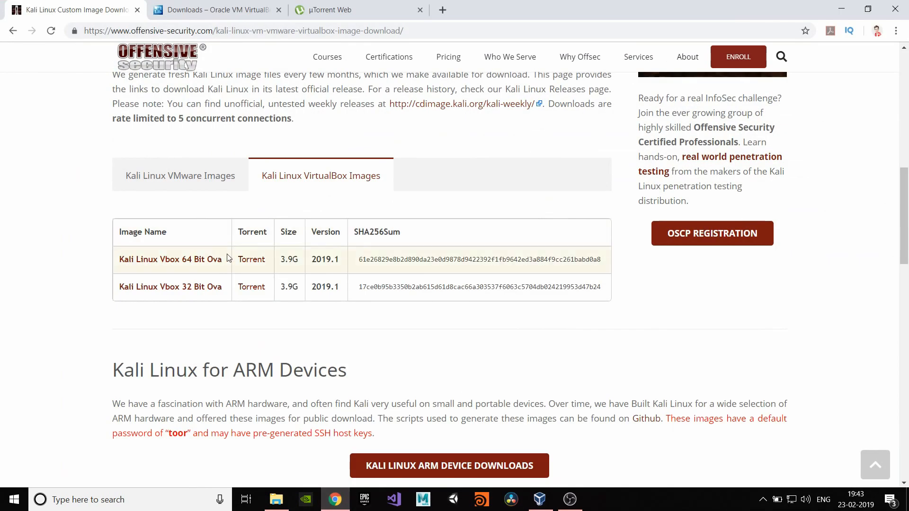
- Switch between the Kali VMware and VirtualBox image lists, then minimise Chrome
{"action": "left_click", "coordinate": [214, 190]}
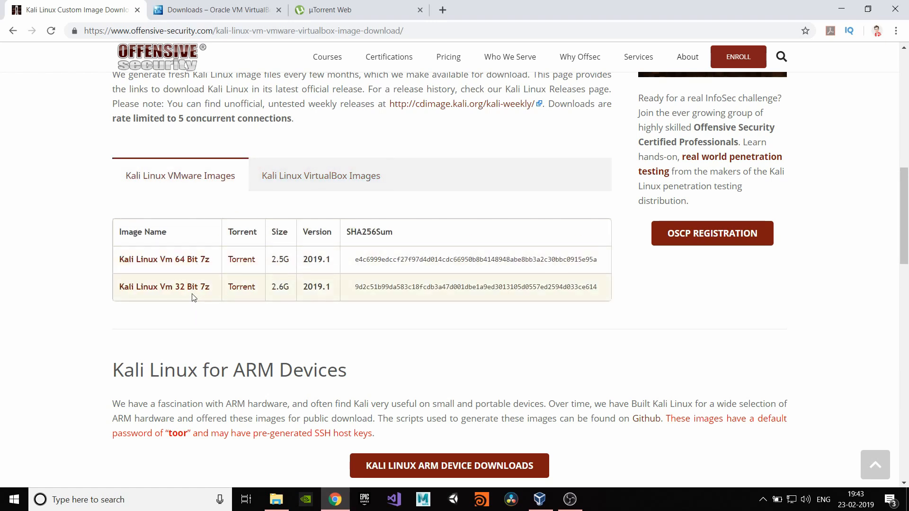
{"action": "left_click", "coordinate": [326, 190]}
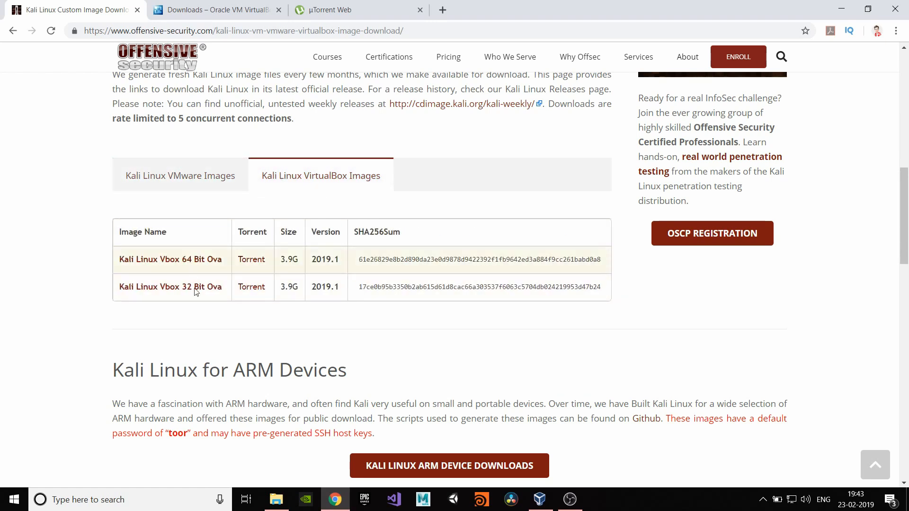
{"action": "left_click", "coordinate": [842, 9]}
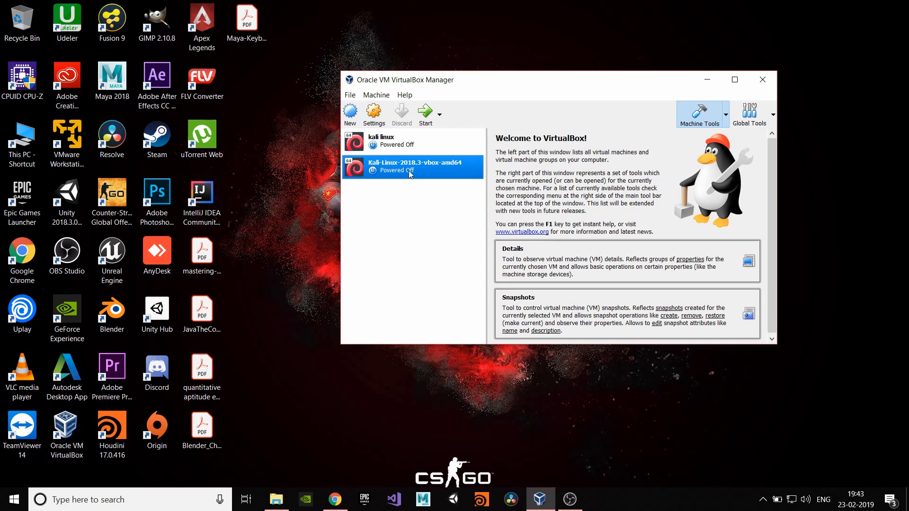
- Start Kali-Linux-2018.3-vbox-amd64 in full screen and boot the default Kali GNU/Linux entry
{"action": "left_click", "coordinate": [421, 116]}
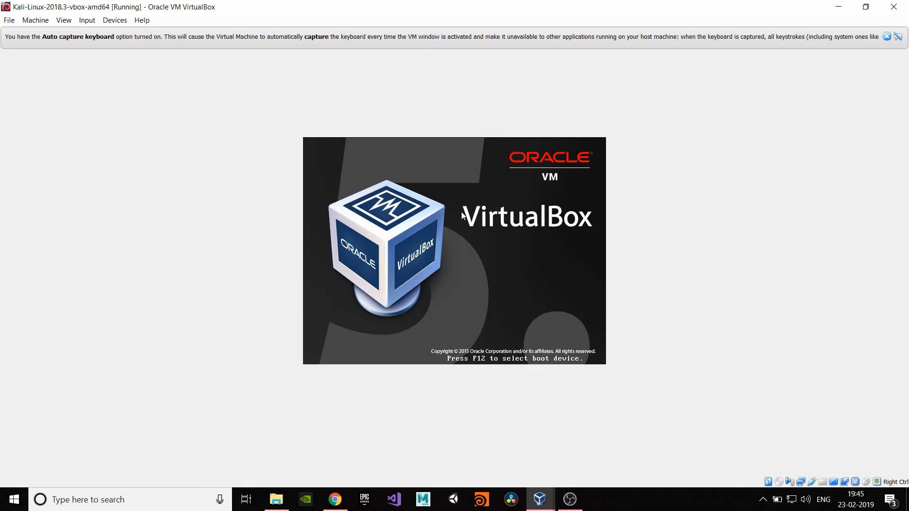
{"action": "key", "text": "ctrl+f"}
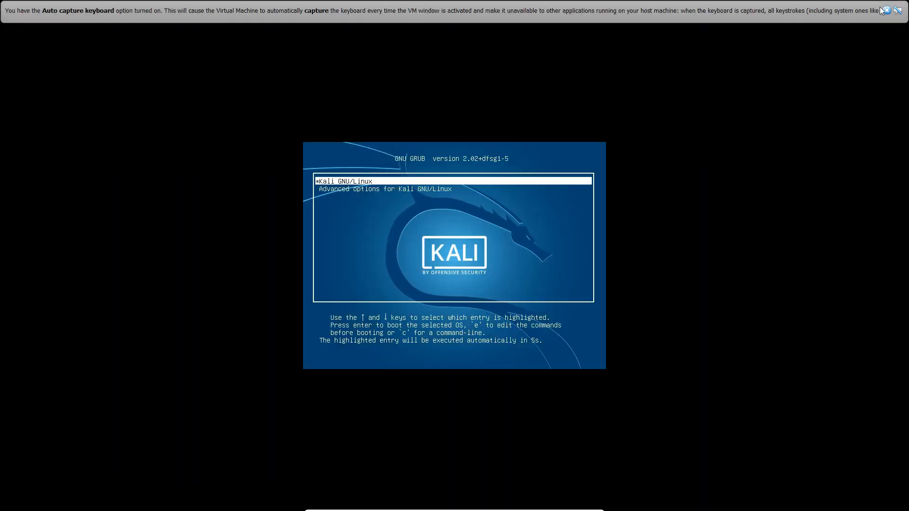
{"action": "left_click", "coordinate": [887, 10]}
{"action": "key", "text": "Return"}
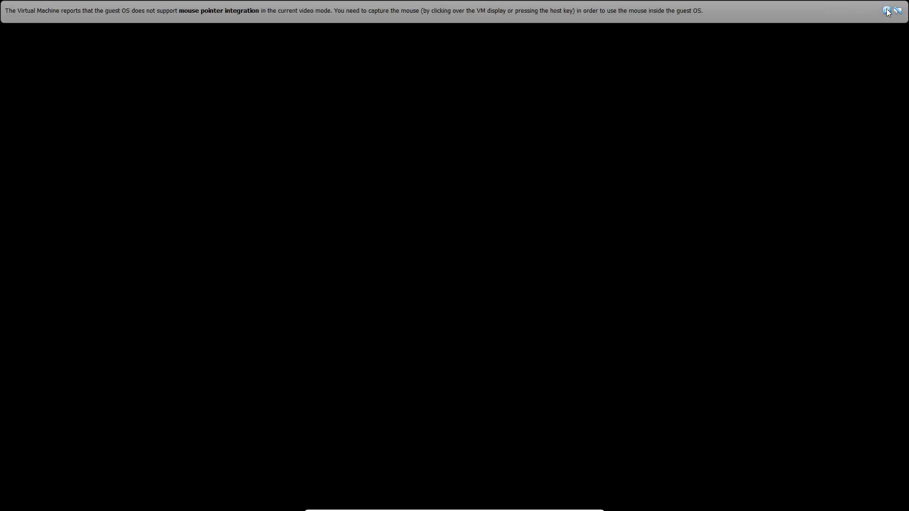
{"action": "left_click", "coordinate": [888, 12]}
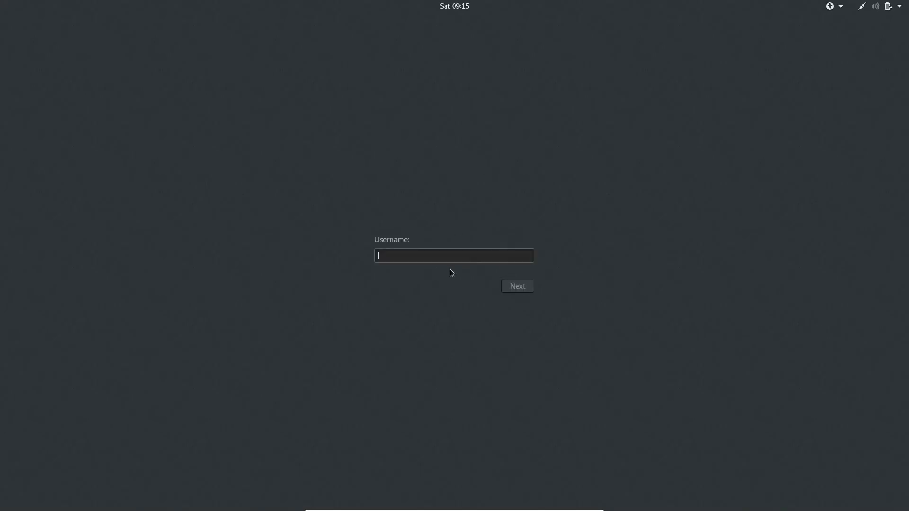
- Sign in at the Kali login screen as root with its password
{"action": "type", "text": "root"}
{"action": "key", "text": "Return"}
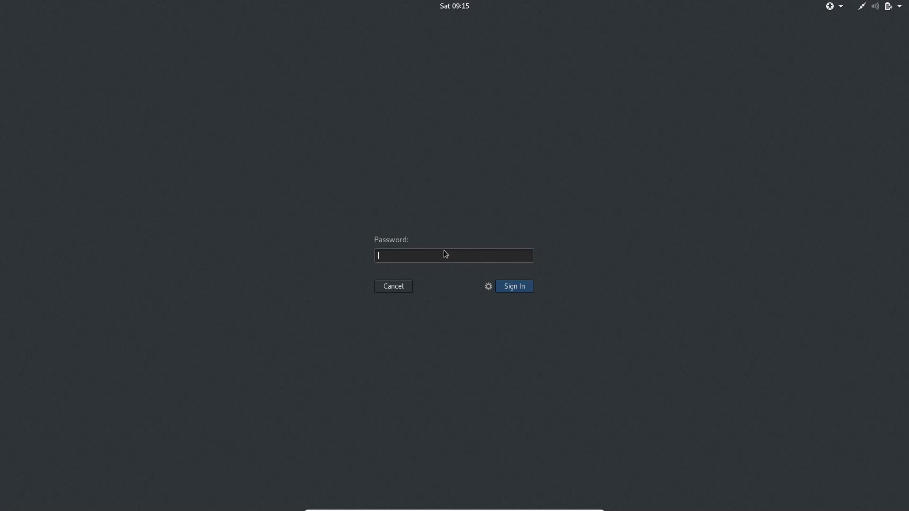
{"action": "type", "text": "toor"}
{"action": "key", "text": "Return"}
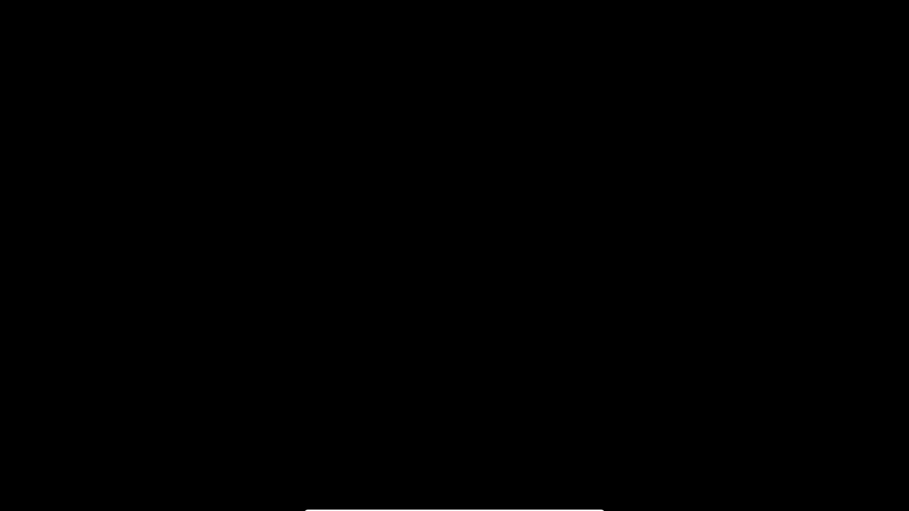